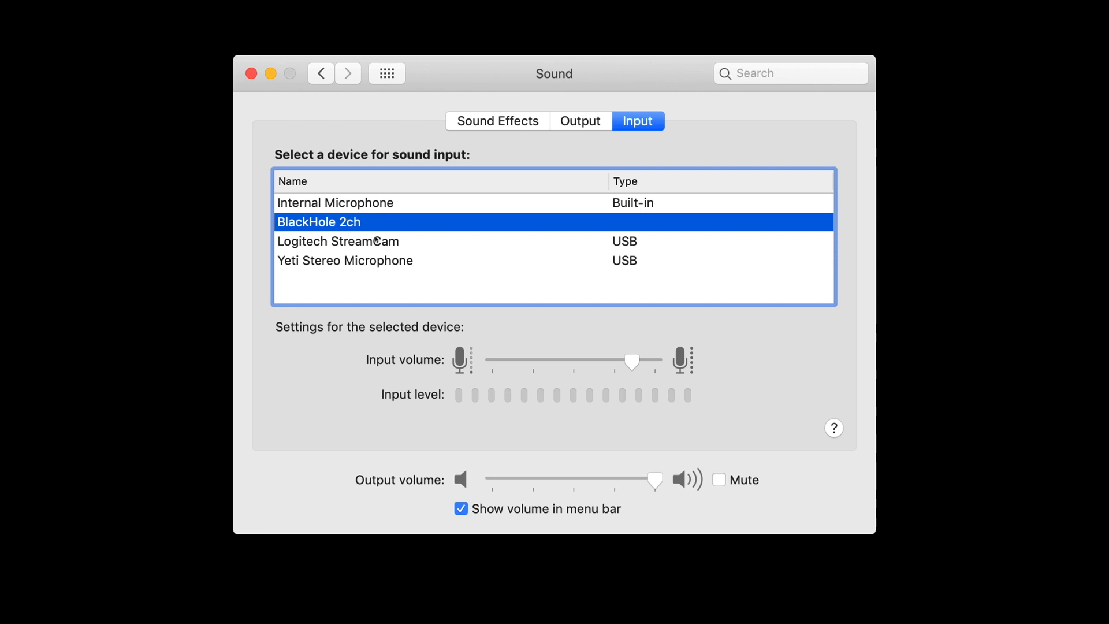
Step: Open the system Sound settings and select BlackHole 2ch as the sound output device
click(564, 126)
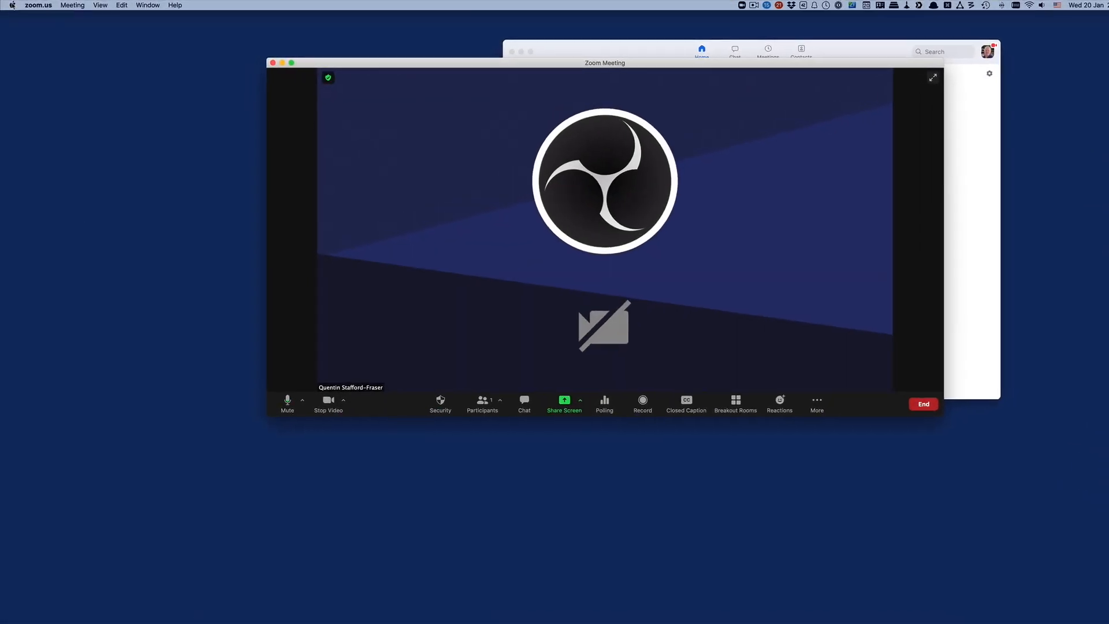
click(12, 5)
click(40, 28)
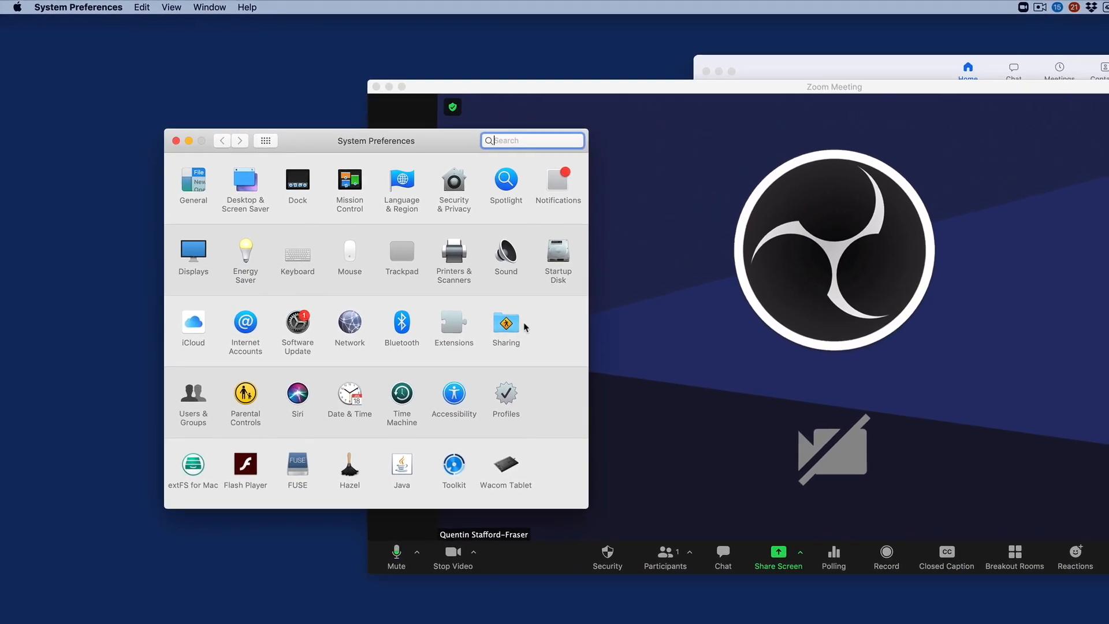
click(506, 253)
click(289, 267)
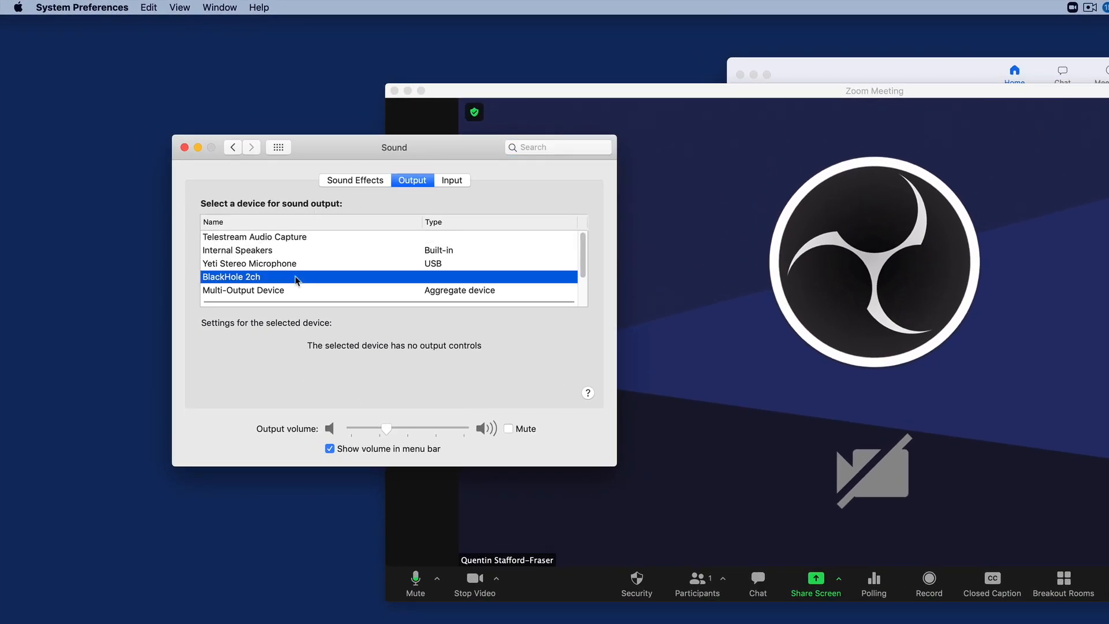
Step: Check which device is selected for sound input, and close the Sound settings
click(456, 180)
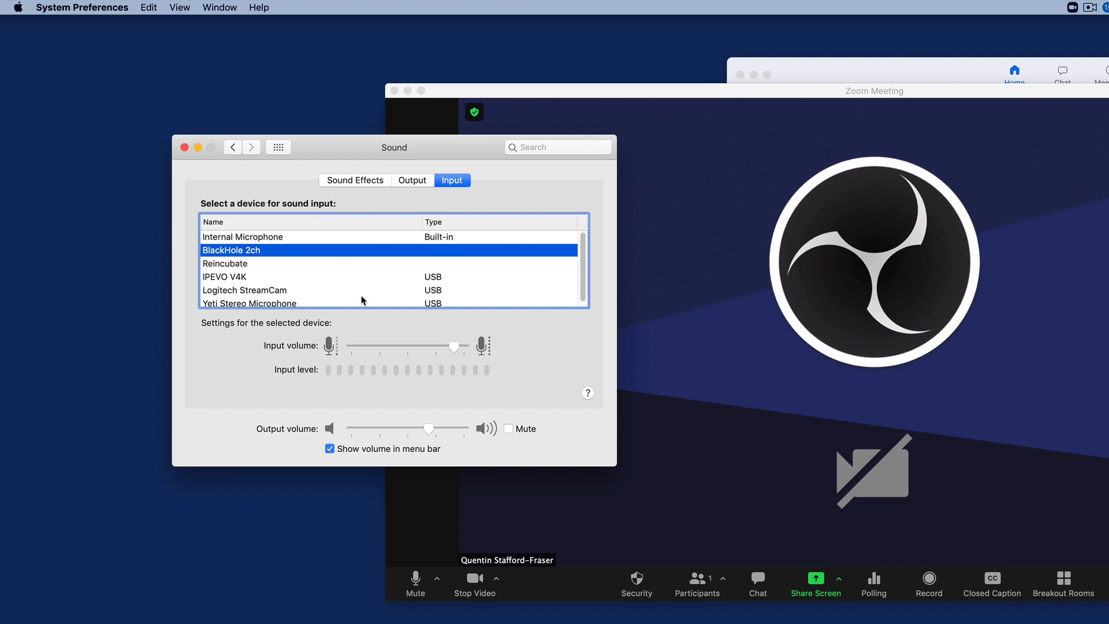
drag(479, 155, 346, 302)
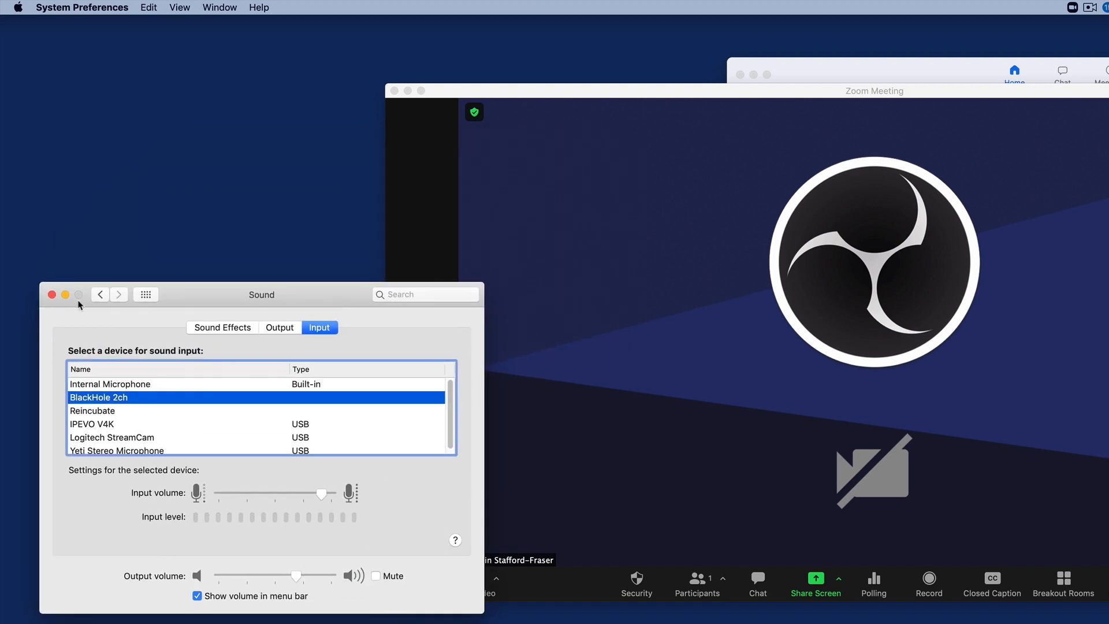
click(51, 295)
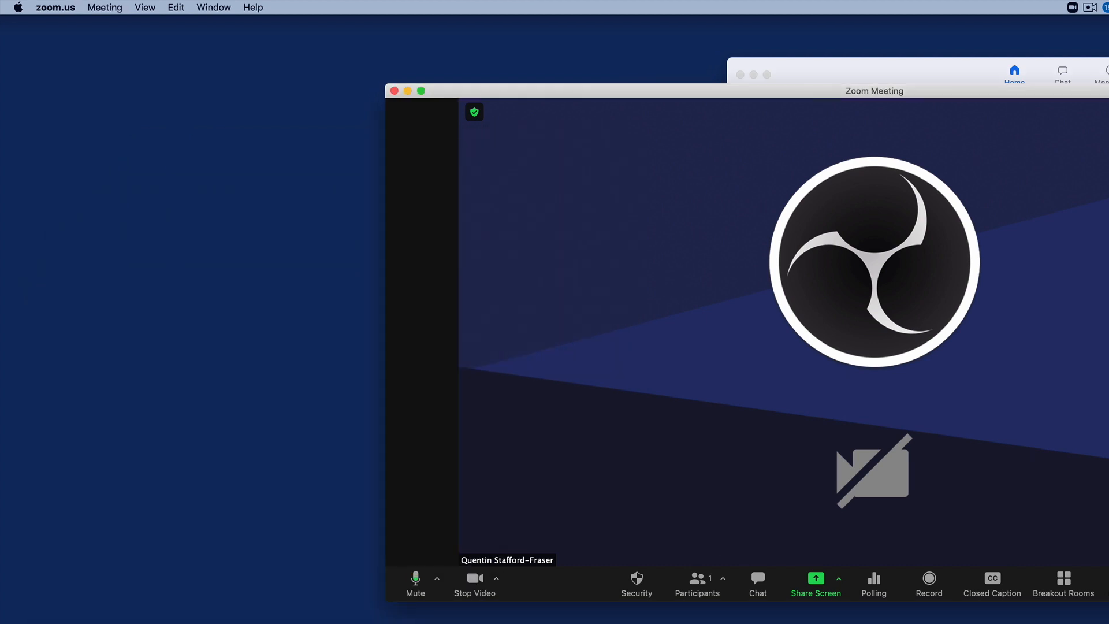
Step: Find and launch the OBS application
key(alt+space)
text(obs)
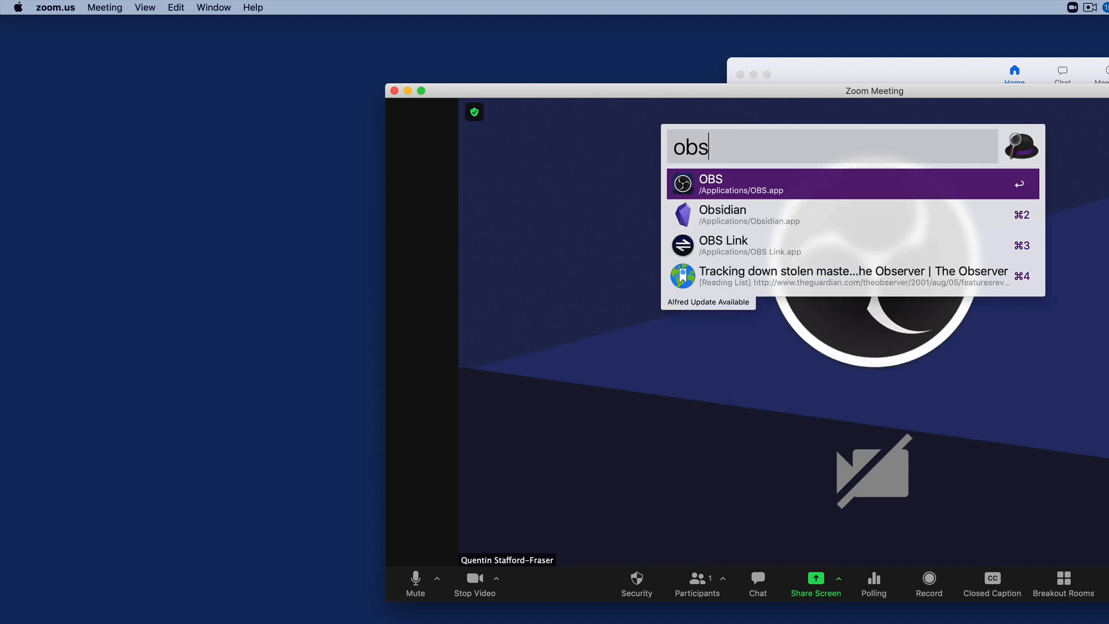
key(Return)
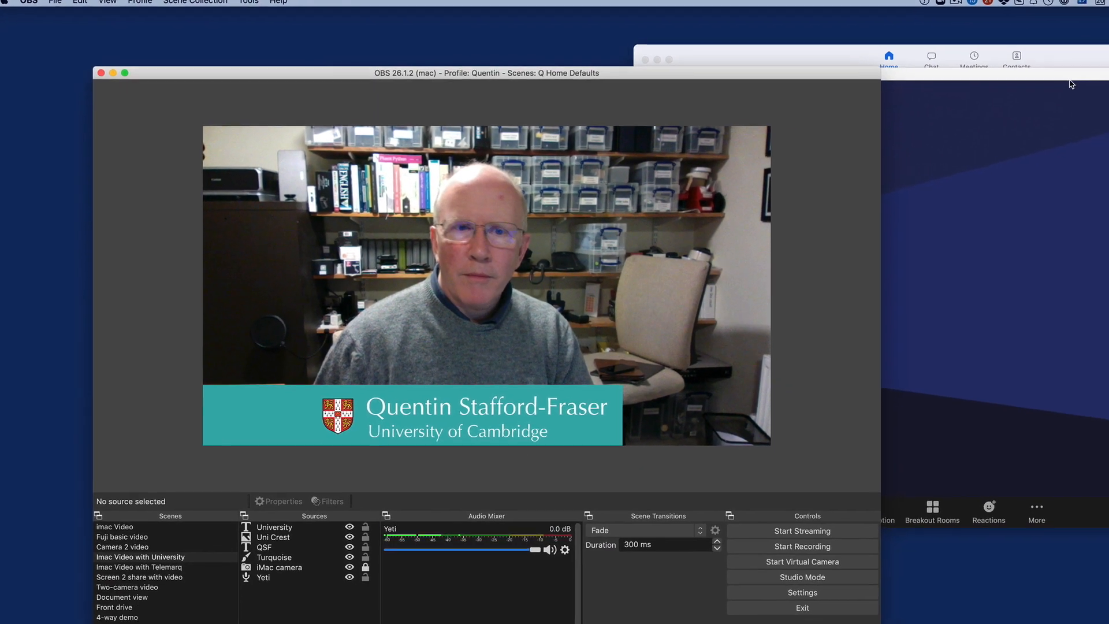
Step: Switch to the Zoom meeting window and choose BlackHole 2ch as its microphone
click(1072, 84)
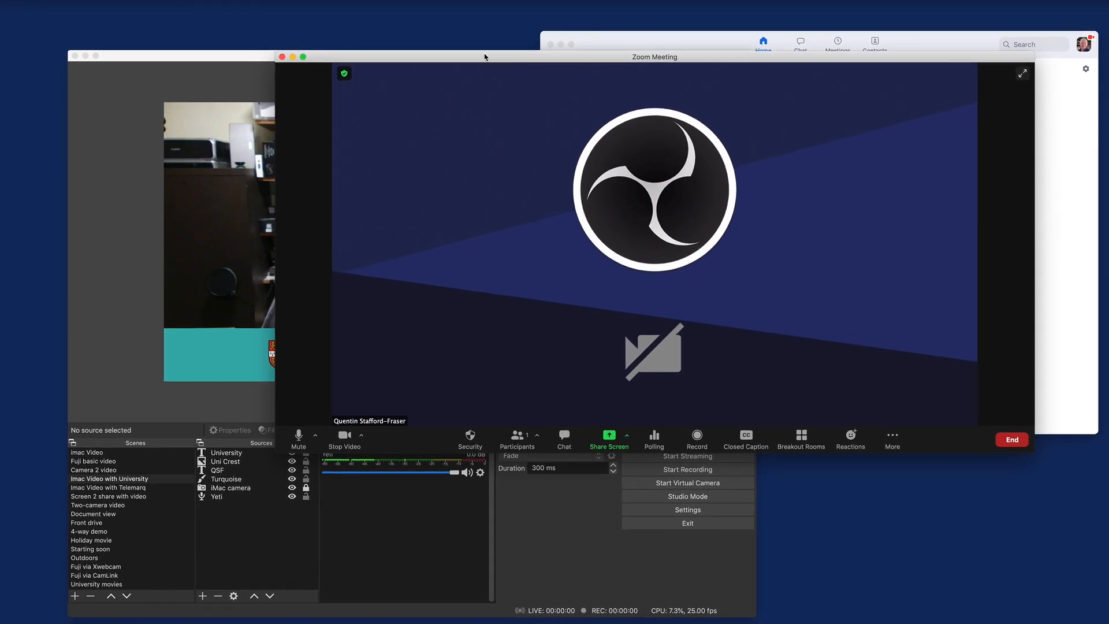
drag(484, 56, 566, 62)
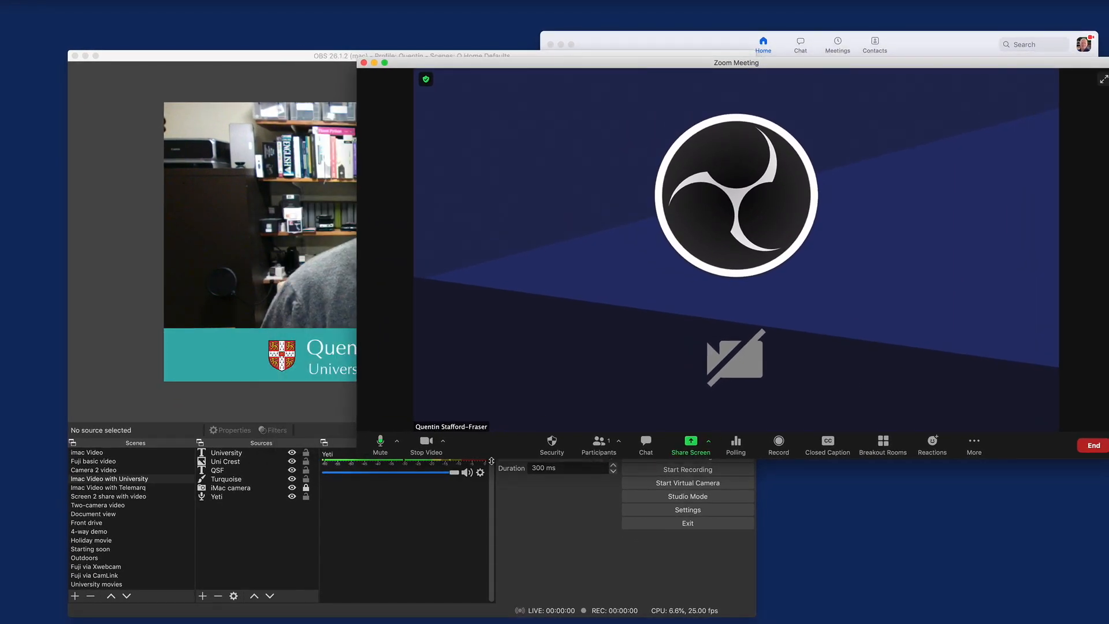
click(398, 444)
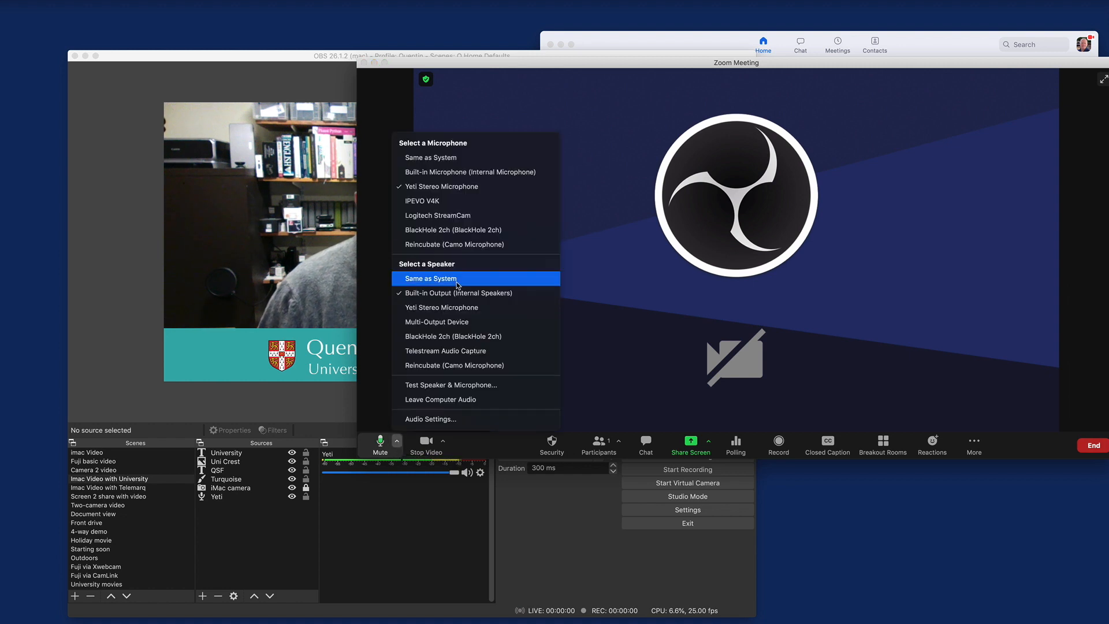
click(455, 230)
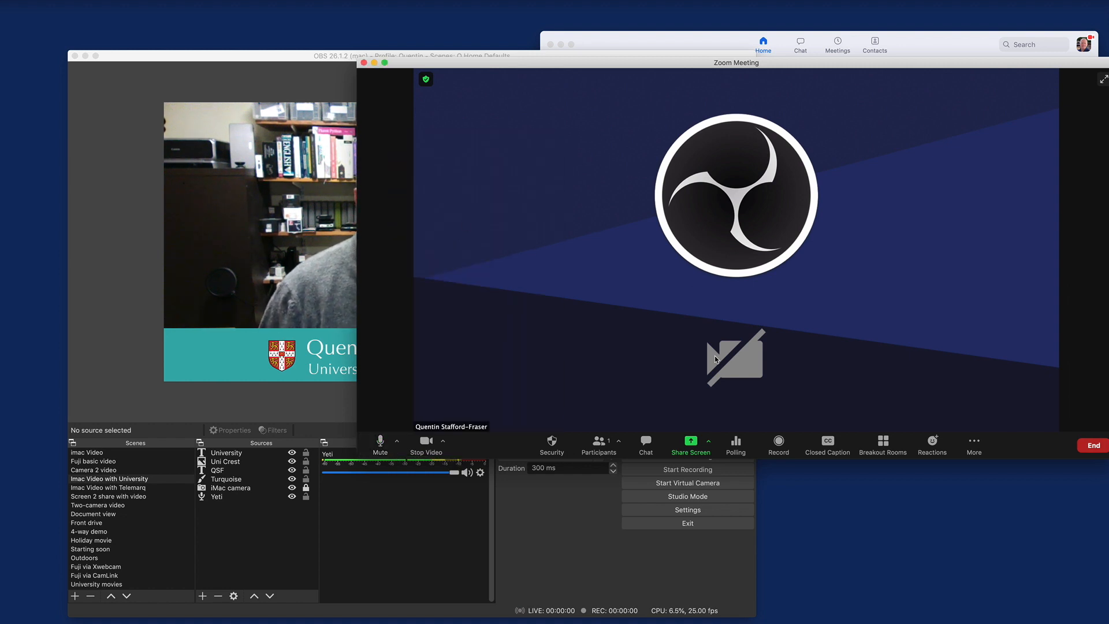
Step: Switch to OBS, activate the Holiday movie scene and select its iMac camera source
click(286, 174)
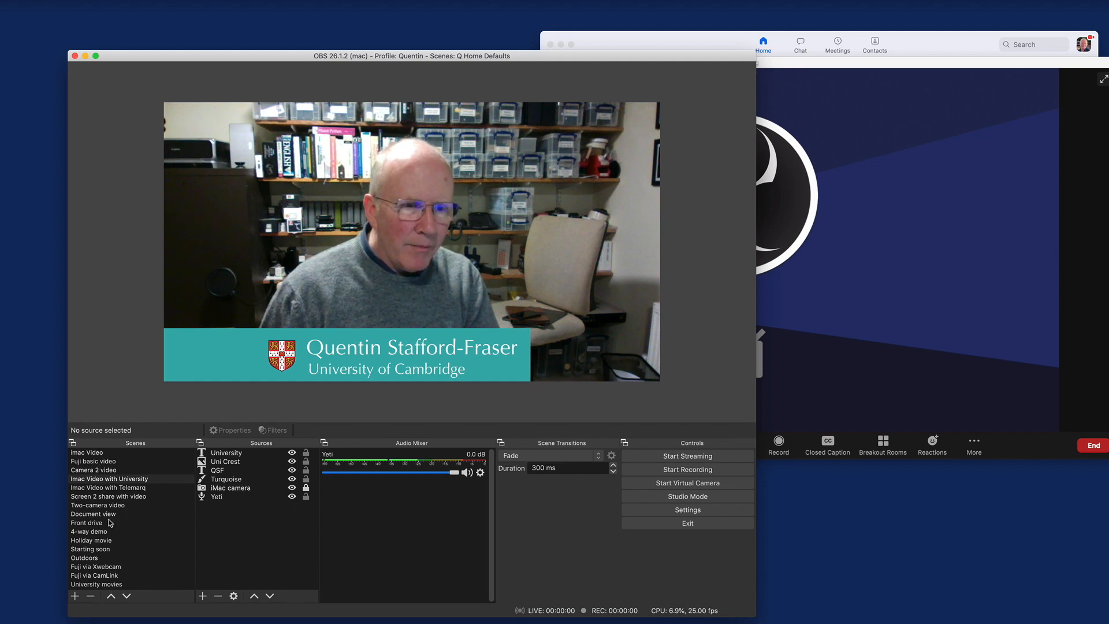
click(109, 540)
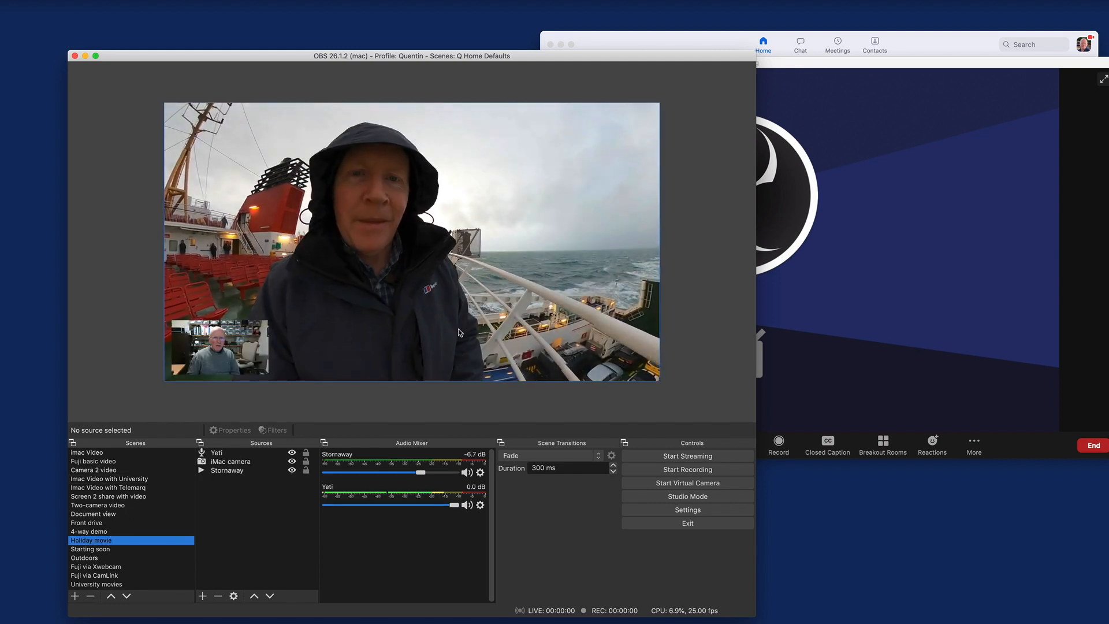
click(238, 452)
click(255, 462)
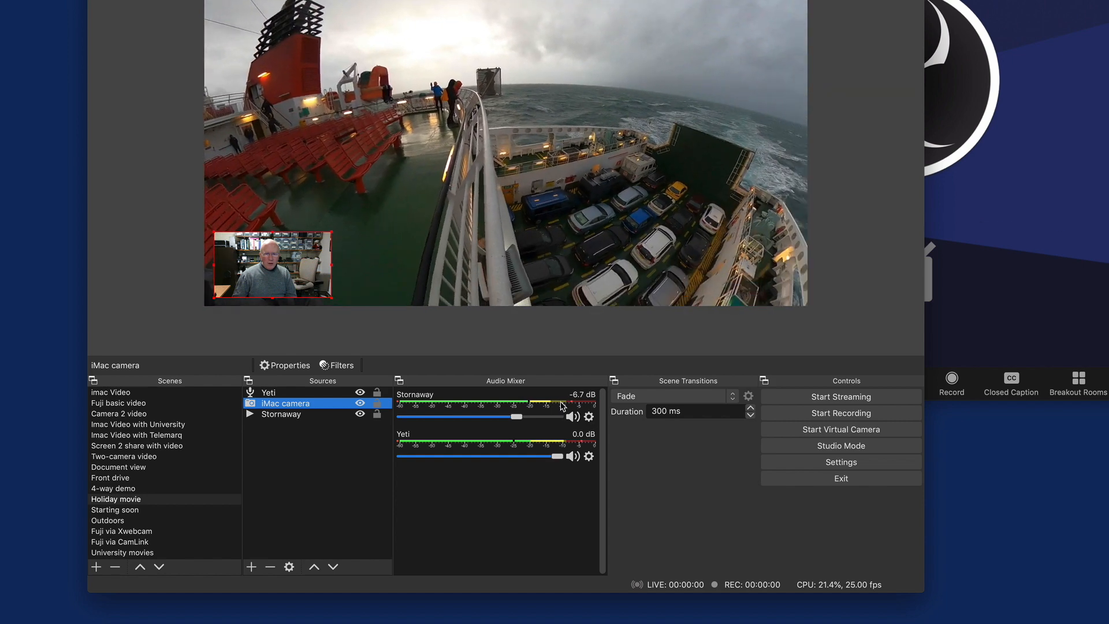
Step: In the Advanced Audio Properties, set the audio monitoring of both Stornaway and Yeti to Monitor and Output
click(589, 417)
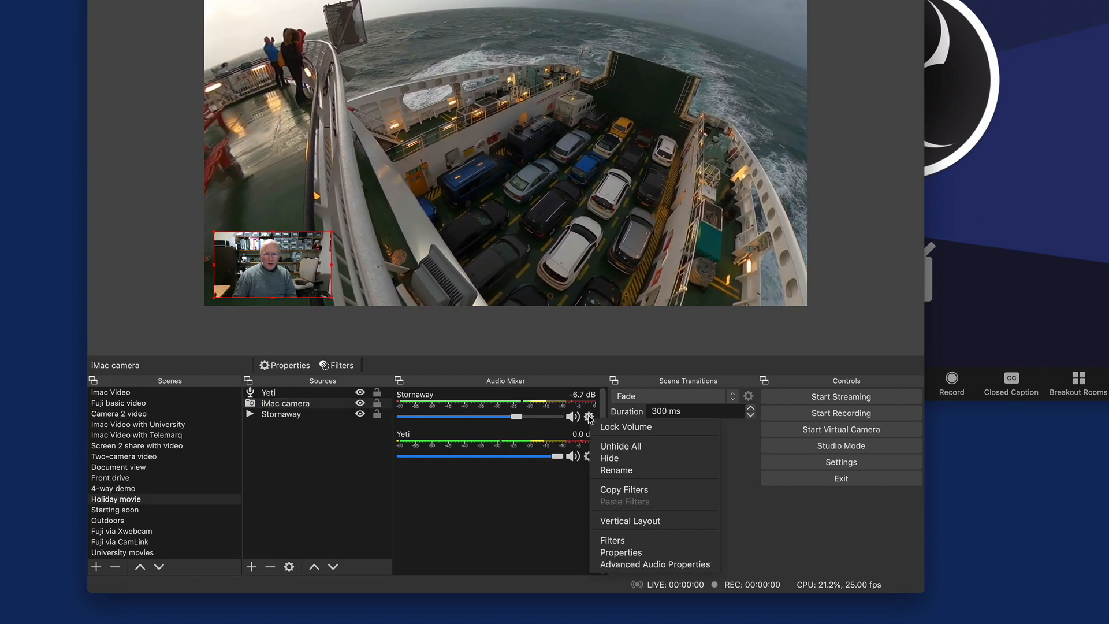
click(645, 569)
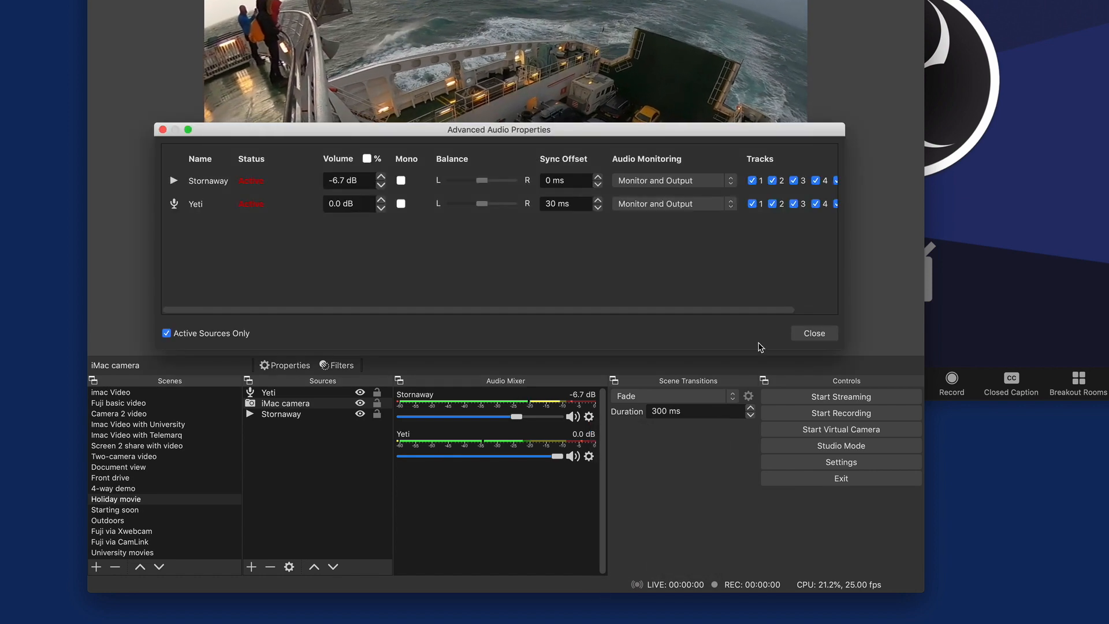
click(667, 183)
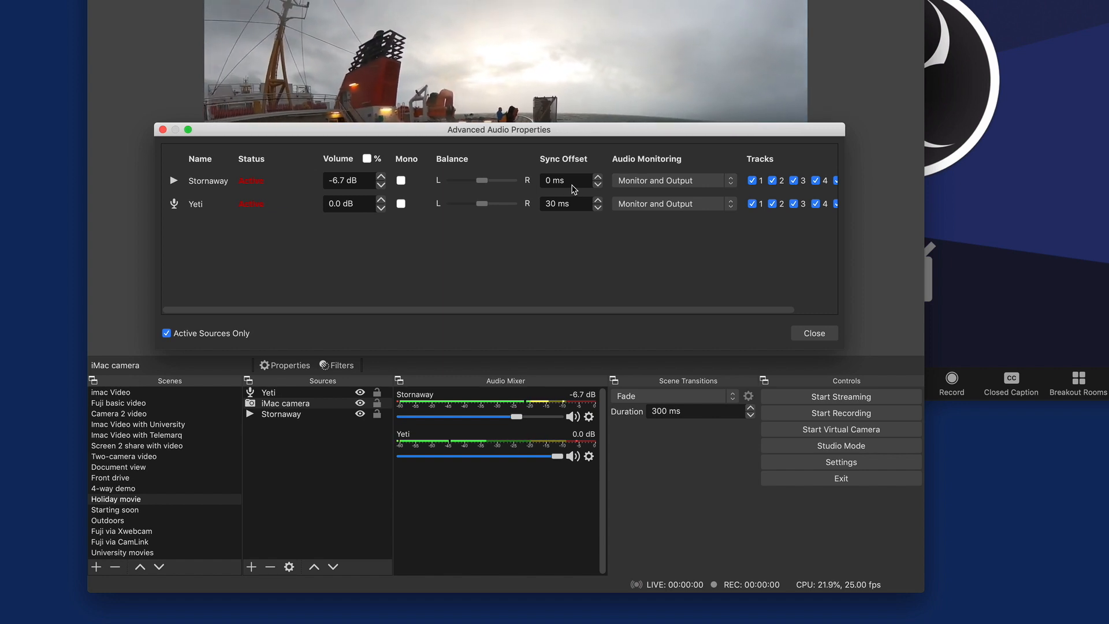
click(664, 184)
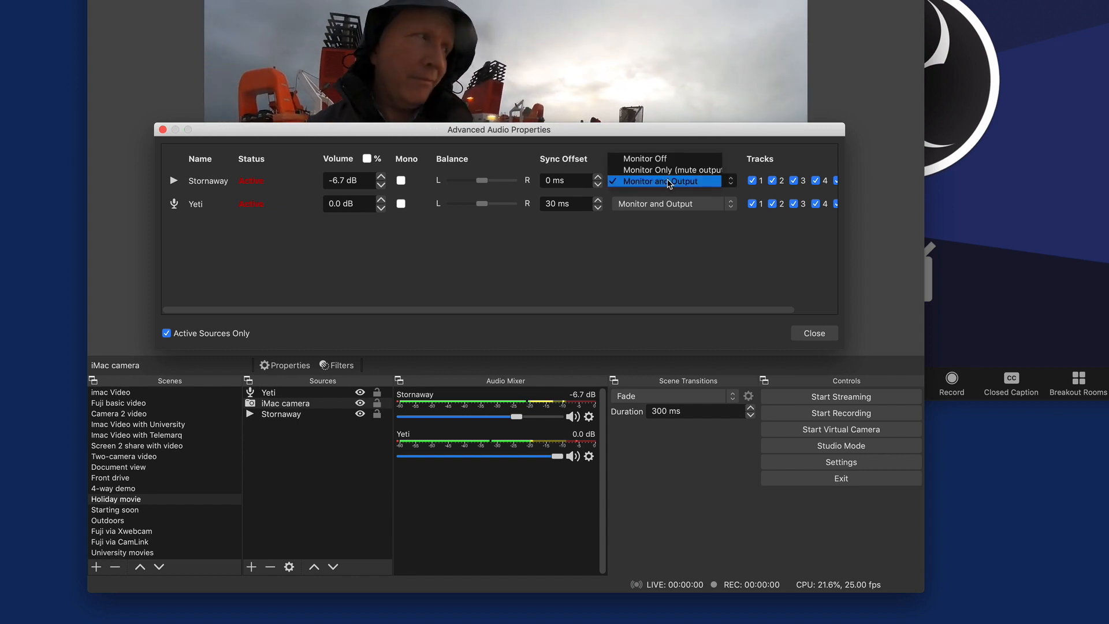
click(669, 183)
click(672, 205)
click(673, 205)
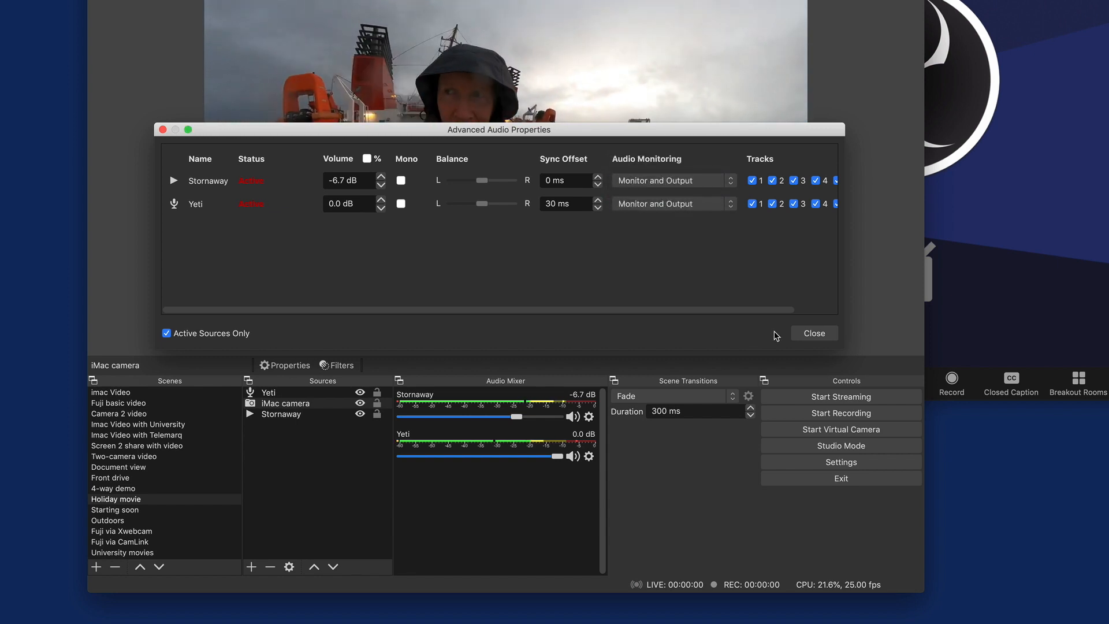
click(808, 333)
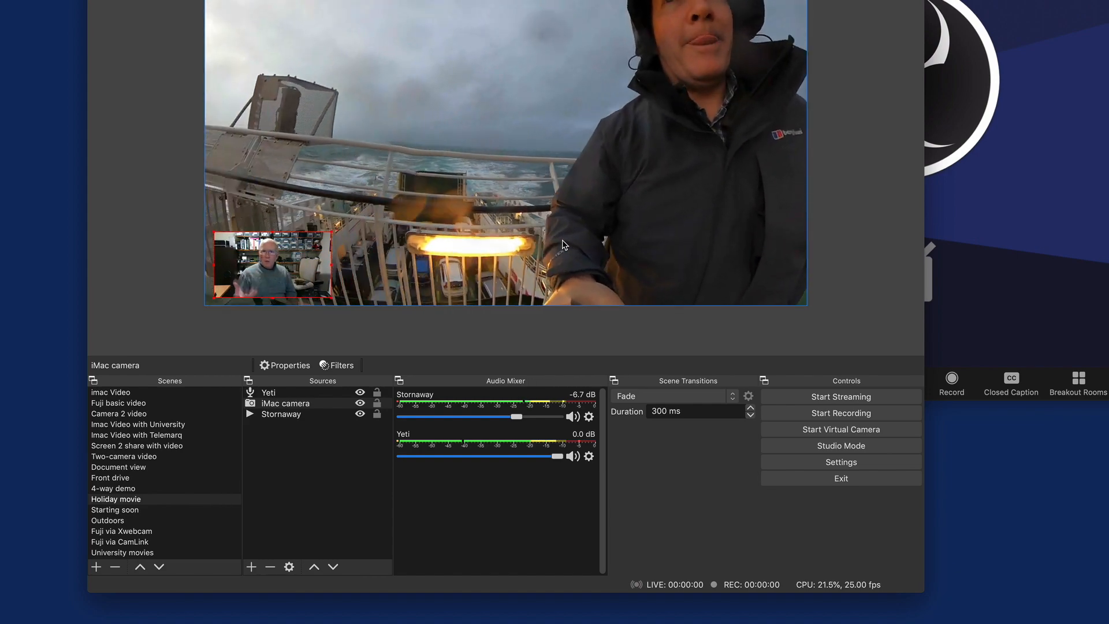
Step: Set the monitoring device in the OBS audio settings to BlackHole 2ch and apply the change
click(863, 466)
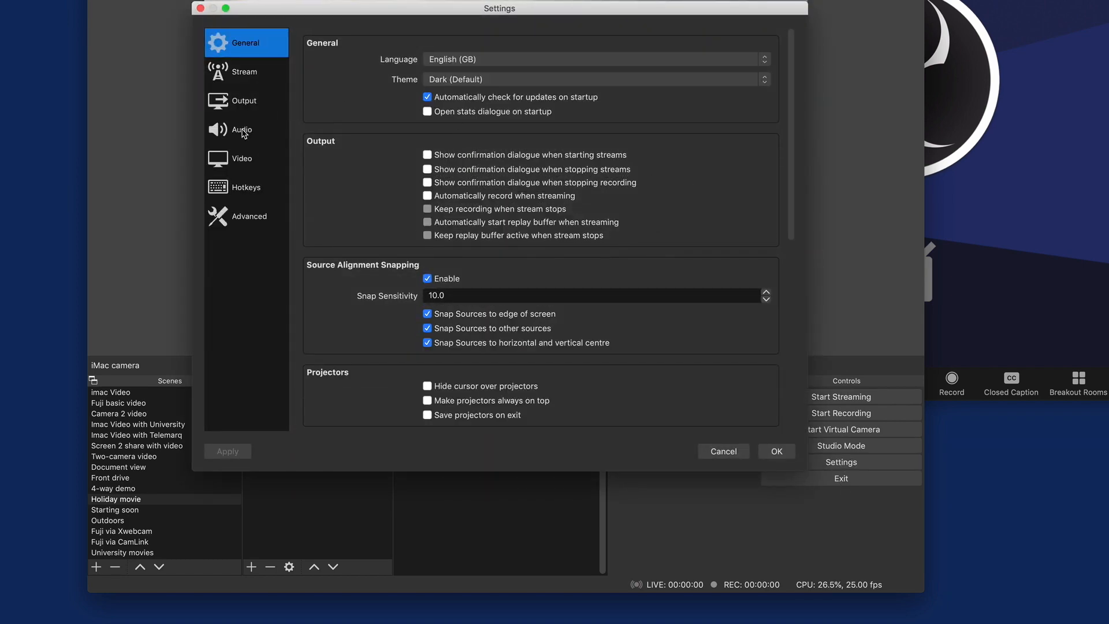
click(244, 134)
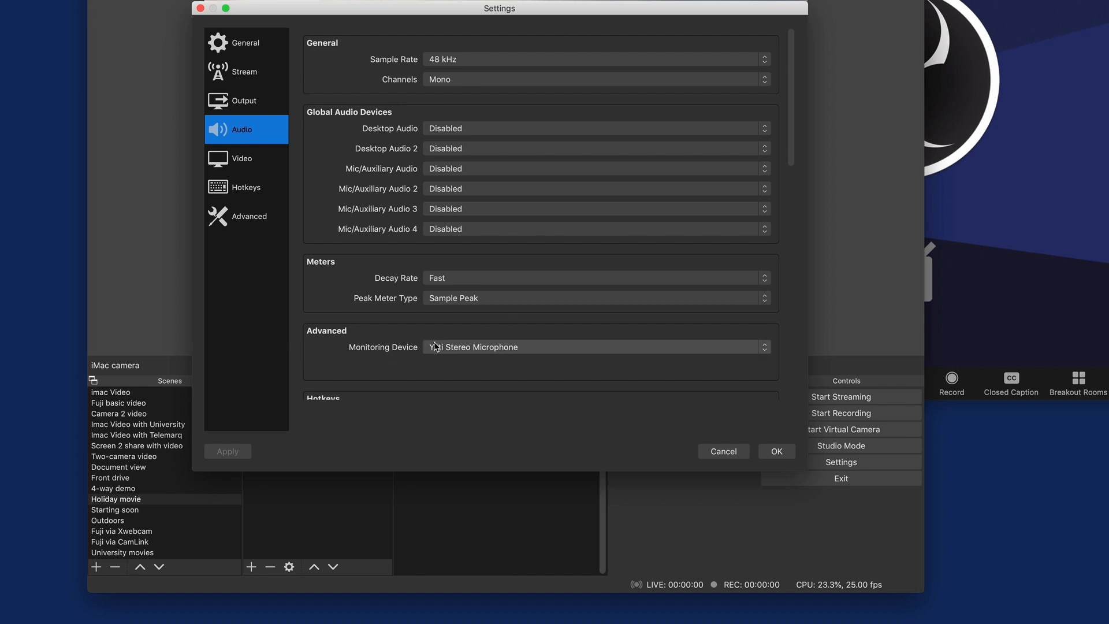
click(462, 347)
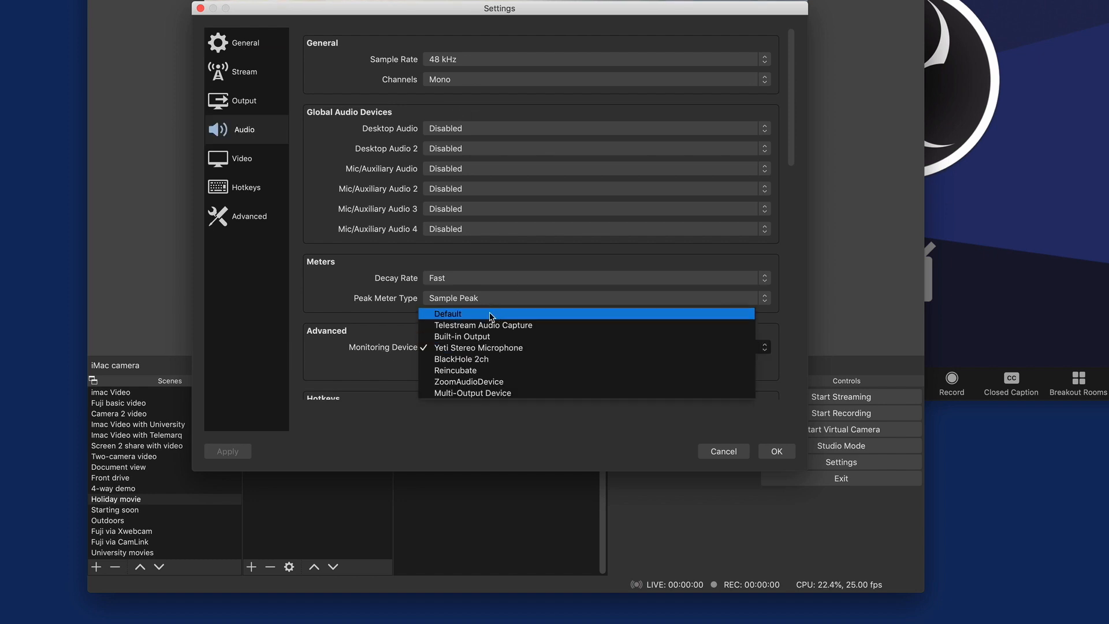
click(498, 360)
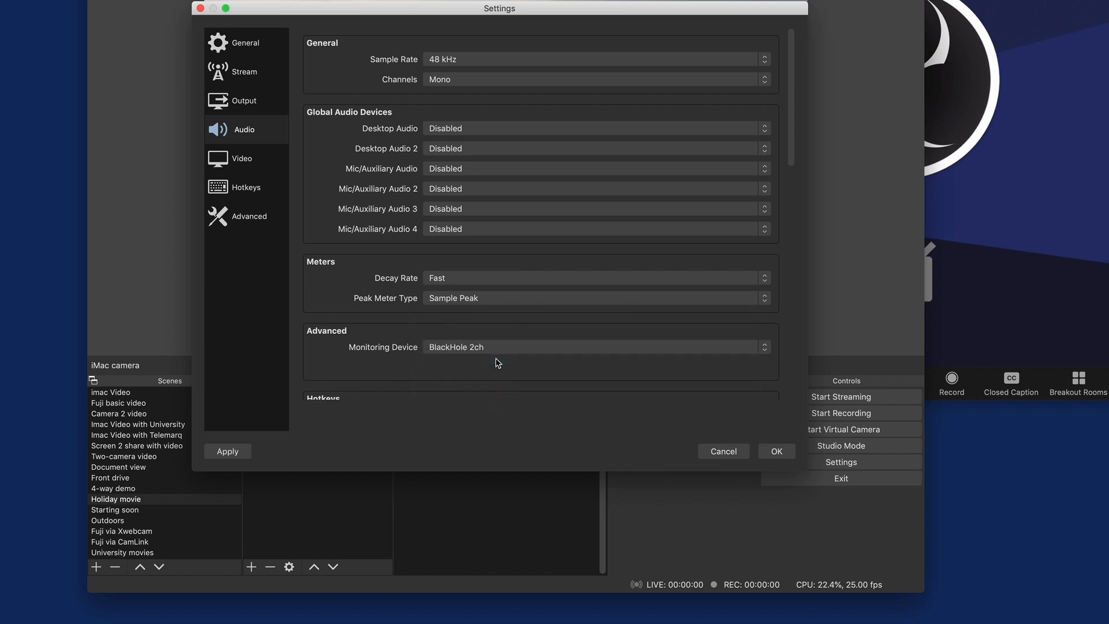
click(777, 452)
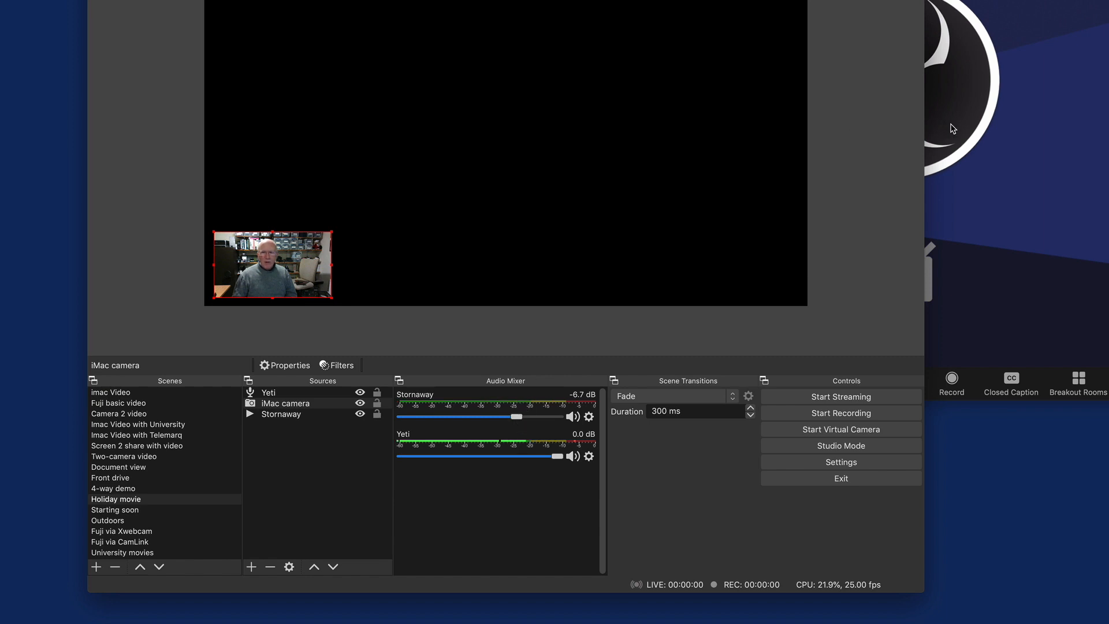
Step: Start the OBS virtual camera
click(1047, 156)
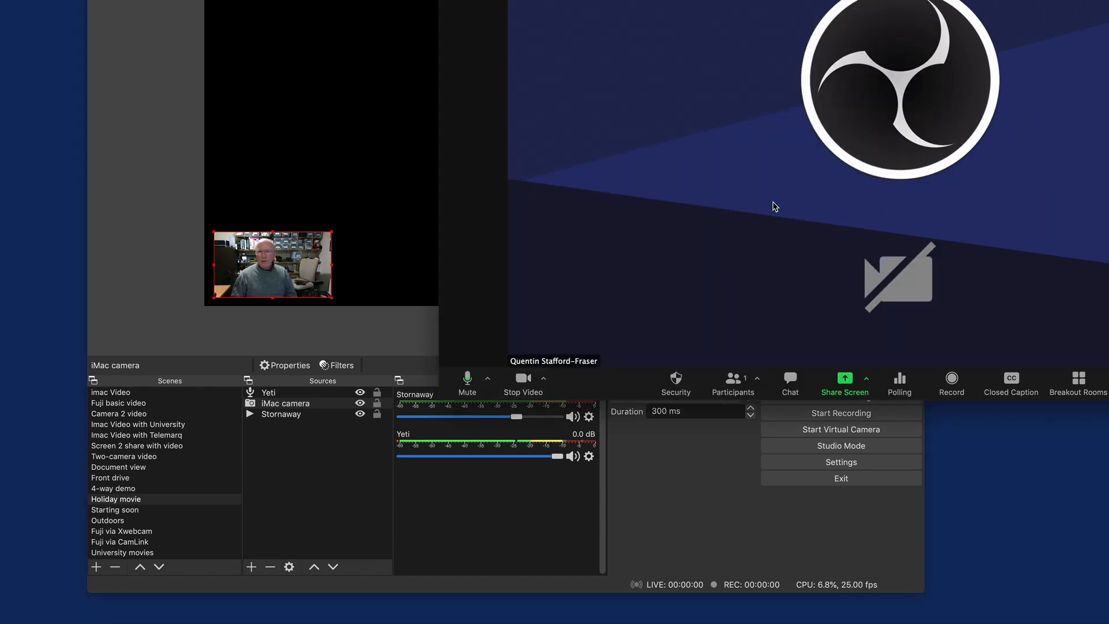
click(866, 437)
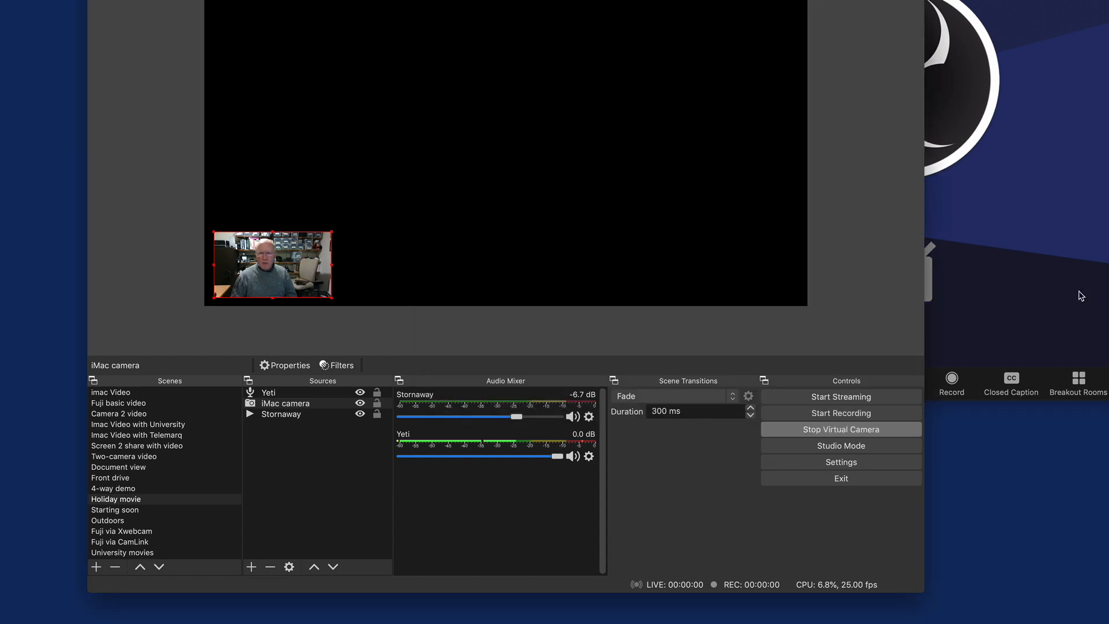
Step: Switch to the Zoom meeting and open its audio settings to view the microphone input level
click(1057, 28)
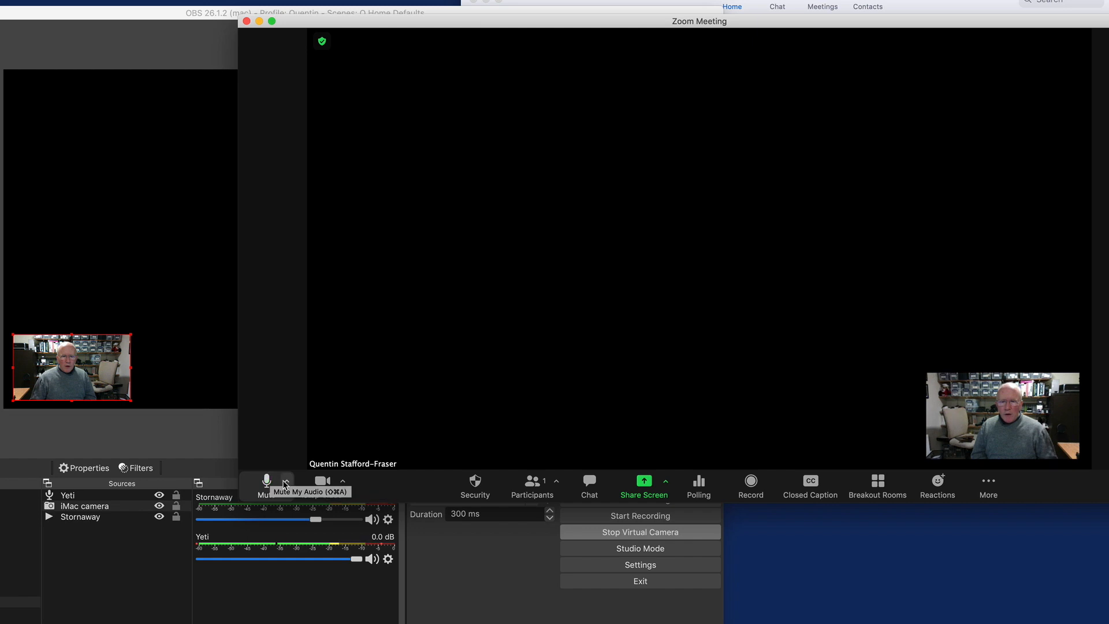
click(333, 460)
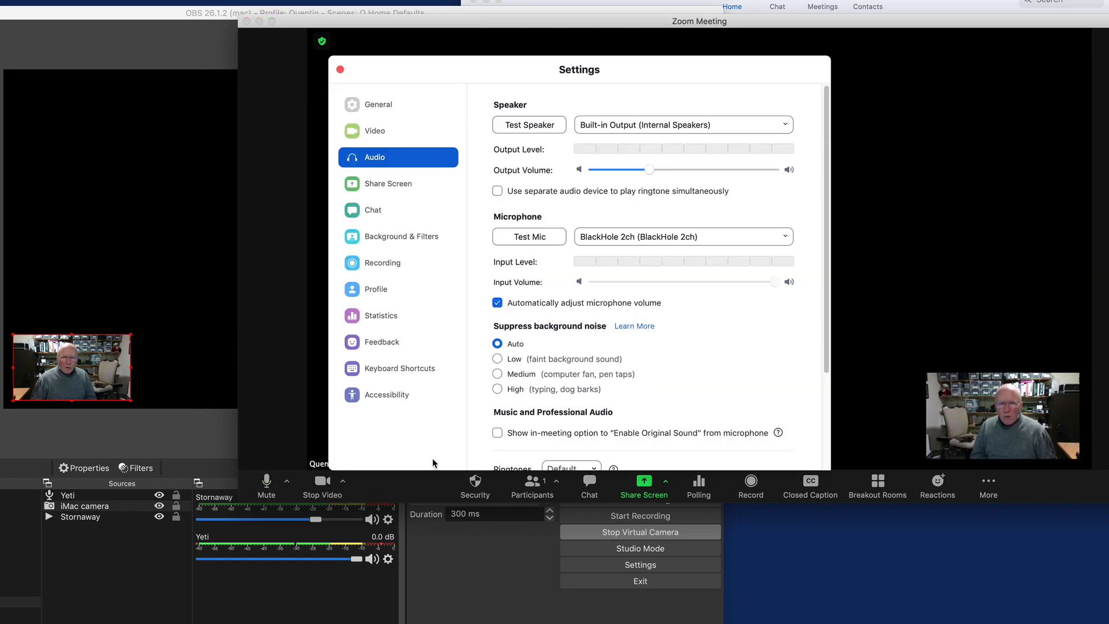
click(434, 457)
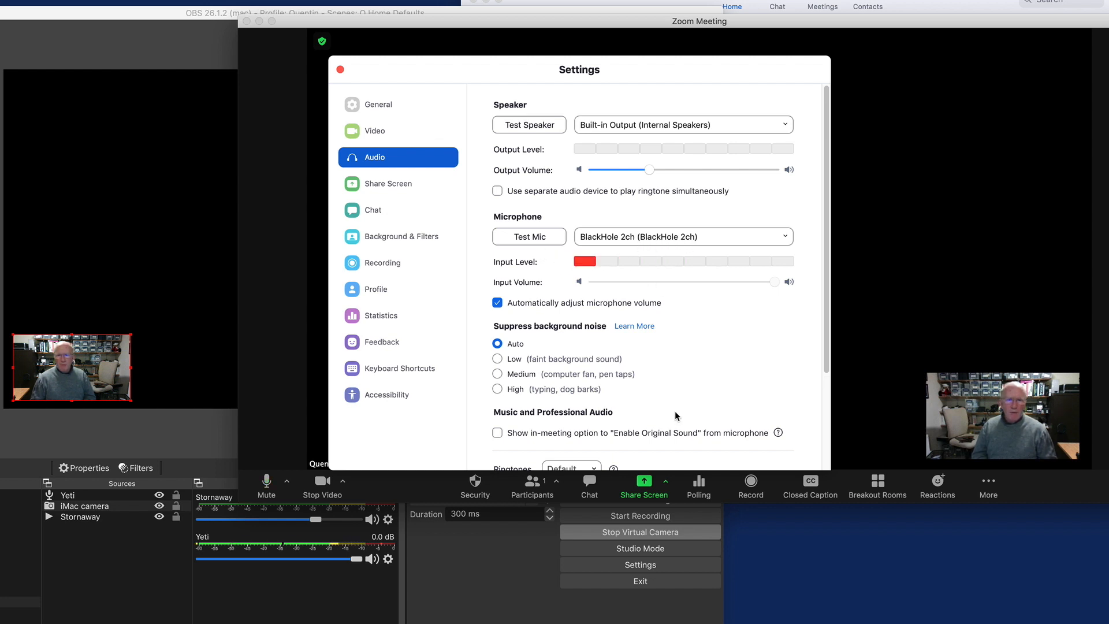
Step: Switch OBS to the scene containing the Fuji via USB, Machine Learning and Yeti sources
click(477, 580)
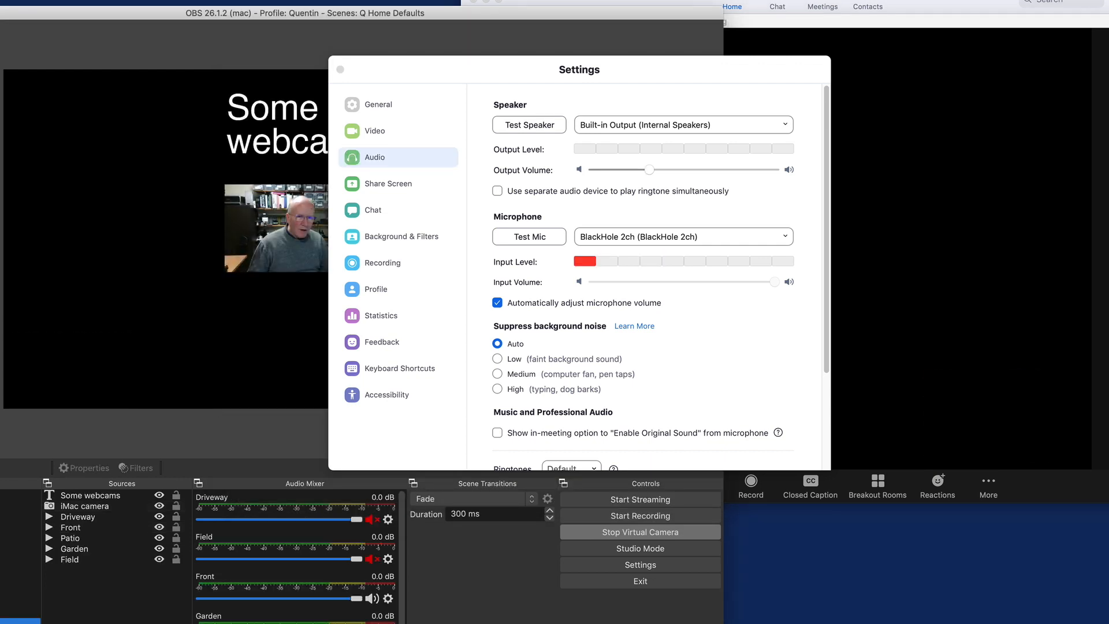
key(Down)
key(Down)
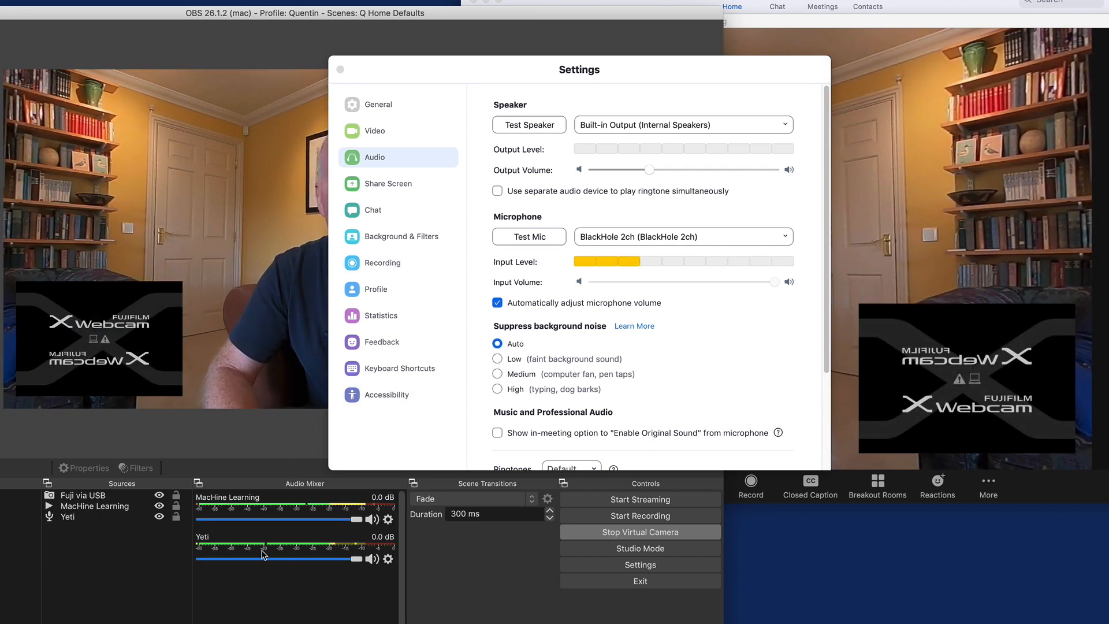
Step: Move the OBS window clear of the Zoom settings and mute the Yeti source in the Audio Mixer
drag(244, 17, 80, 8)
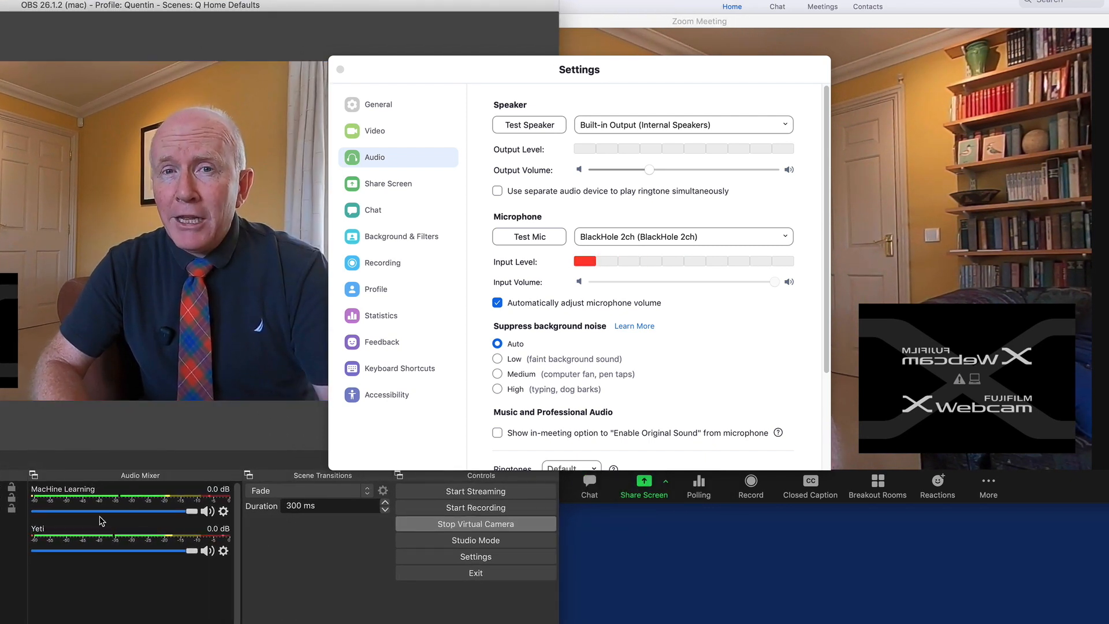
click(207, 551)
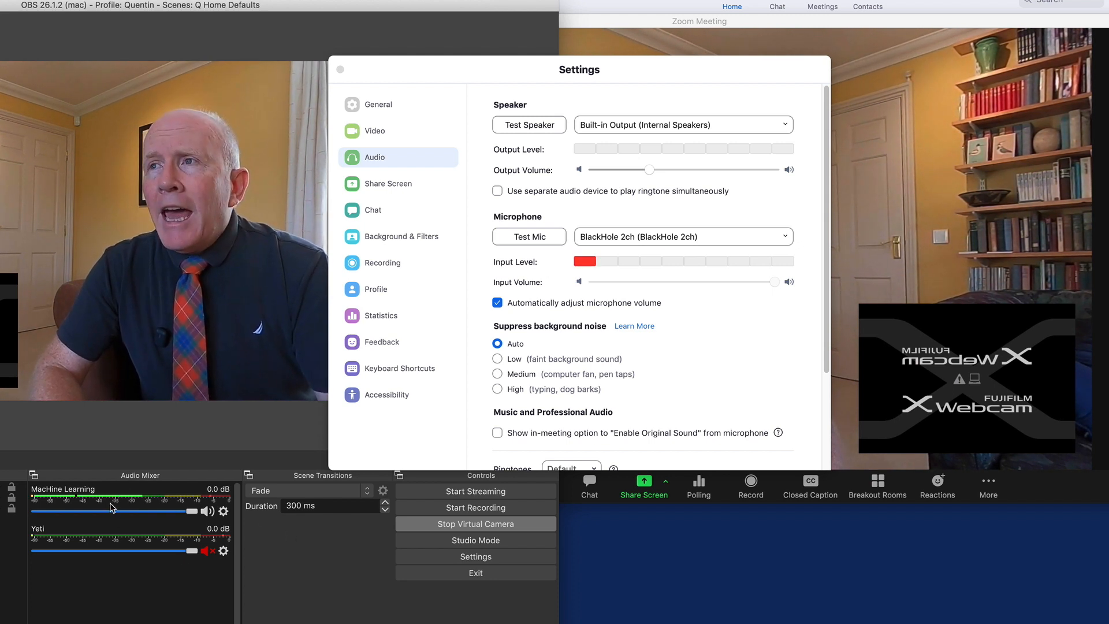
Step: Unmute the Yeti source in the Audio Mixer, then bring the OBS window into view and close the Zoom settings
click(211, 556)
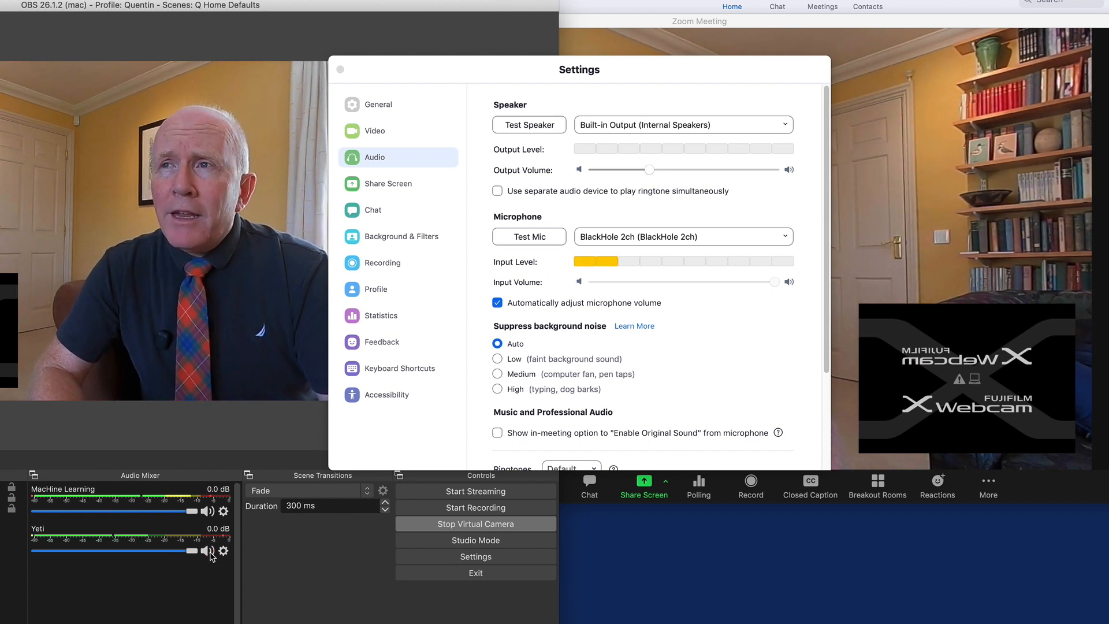
drag(103, 11, 347, 23)
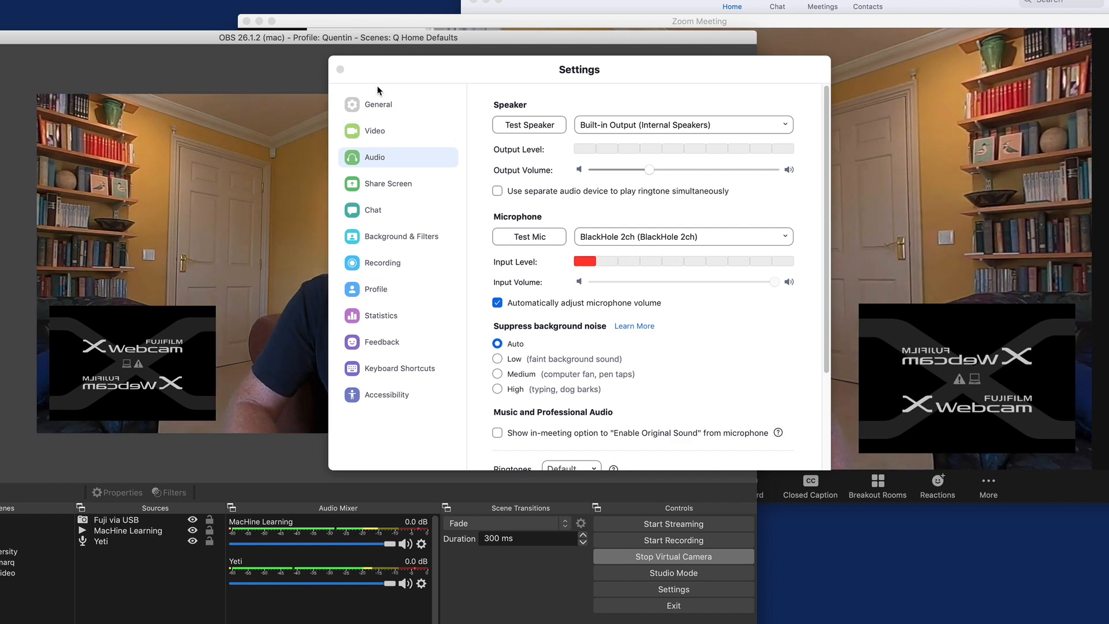
click(340, 70)
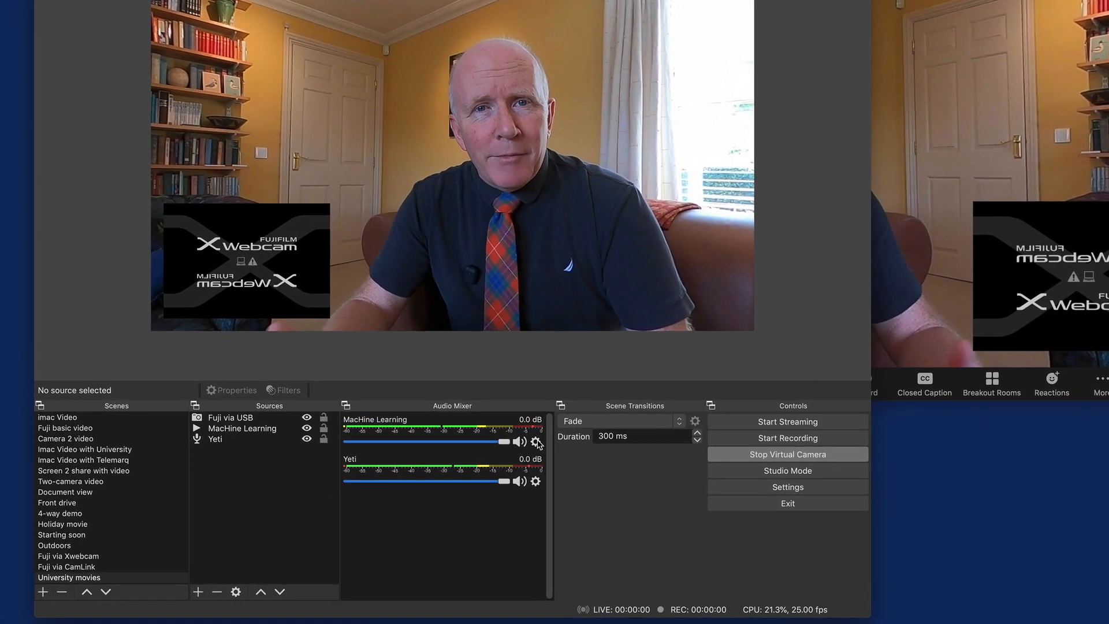
Step: Review the audio monitoring modes of the MacHine Learning and Yeti sources in Advanced Audio Properties, then close the dialog
click(537, 442)
click(516, 538)
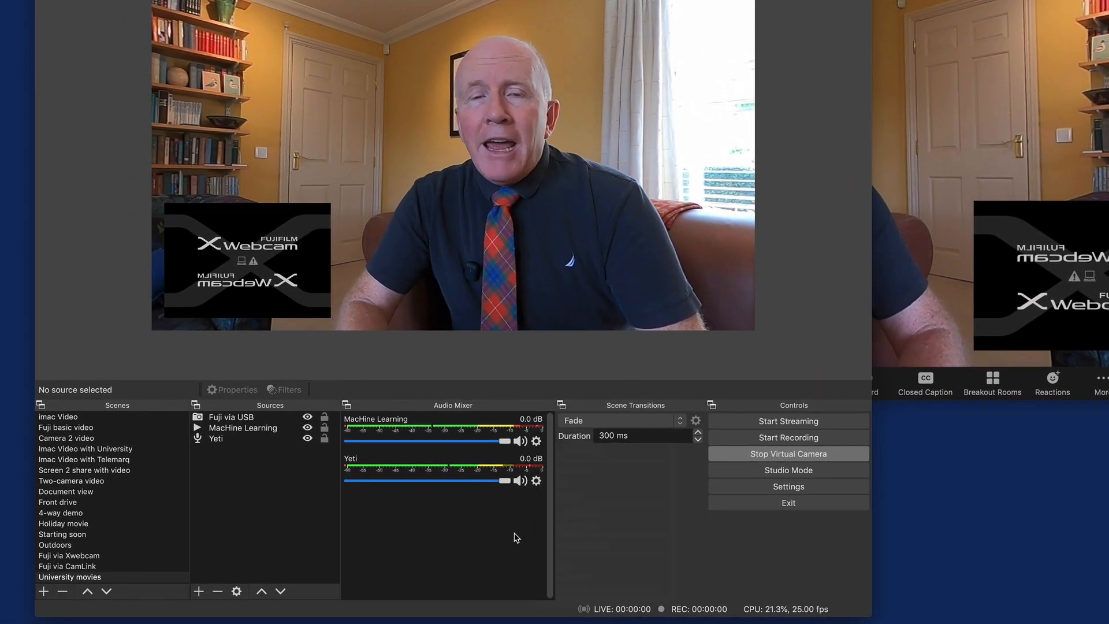
click(536, 442)
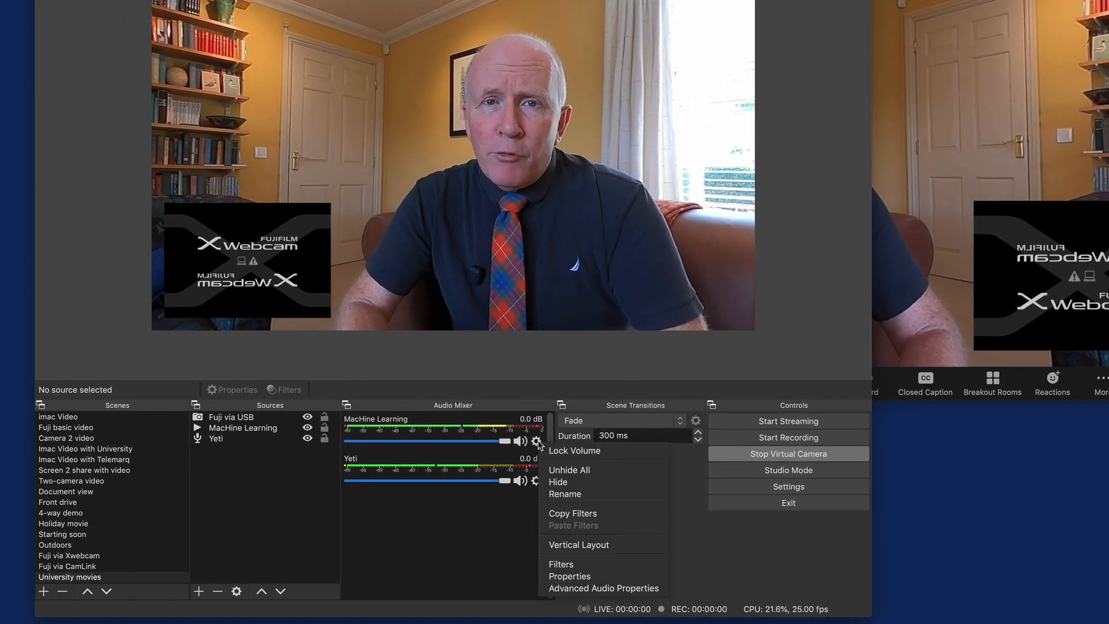
click(611, 587)
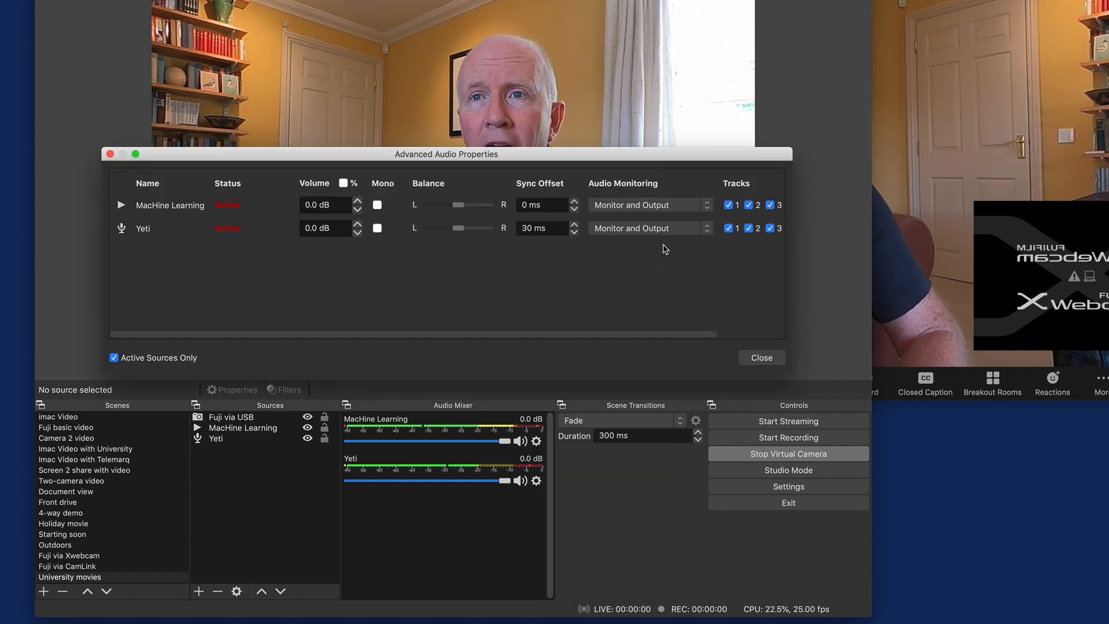
click(761, 356)
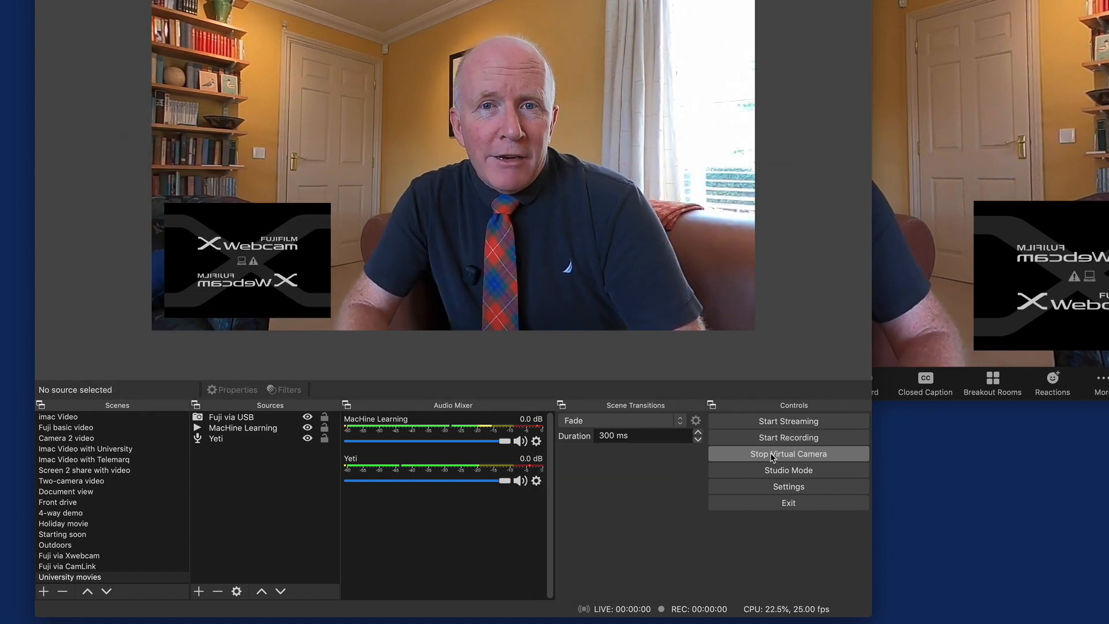
Step: Check which monitoring device is selected in the OBS audio settings and close the settings
click(800, 488)
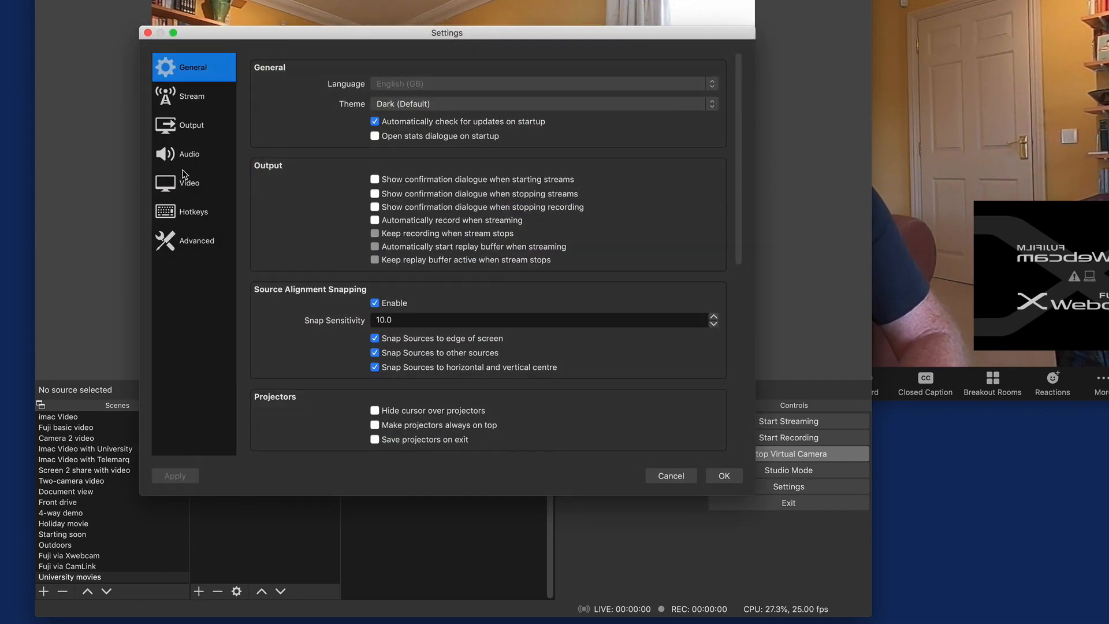
click(186, 155)
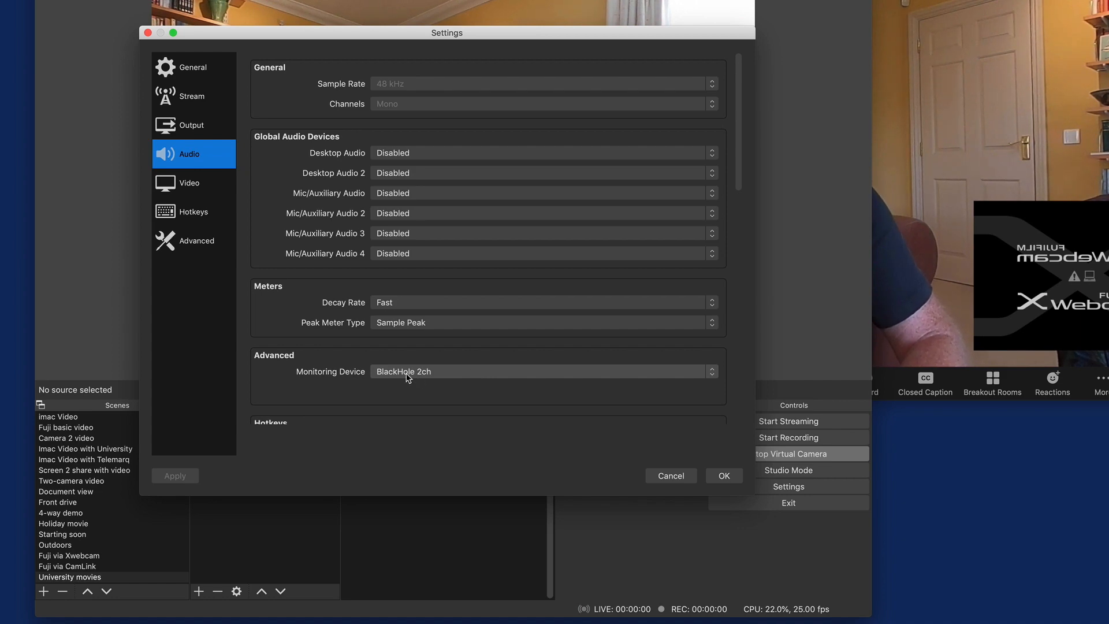
click(723, 476)
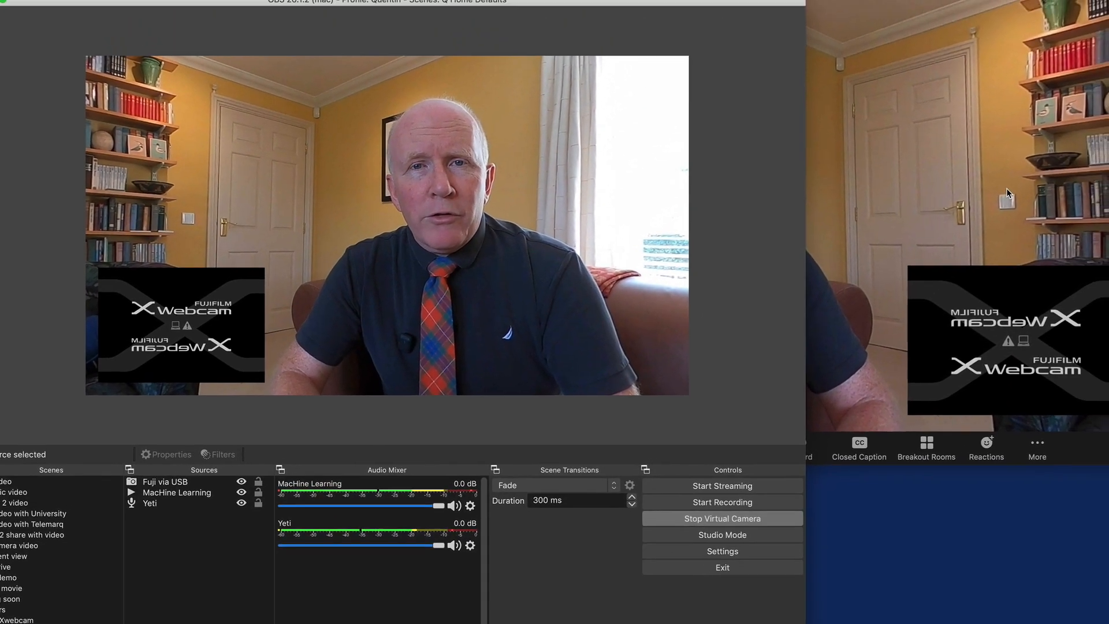
Step: Switch to the Zoom meeting and check which microphone and speaker are selected, leaving the selections as they are
click(1051, 145)
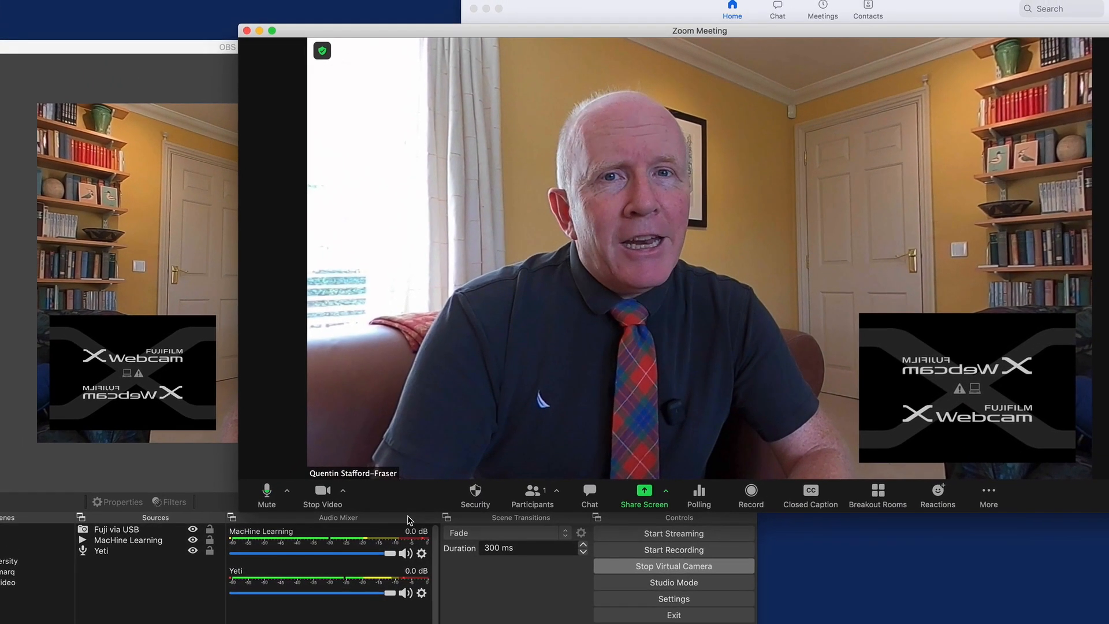
click(286, 491)
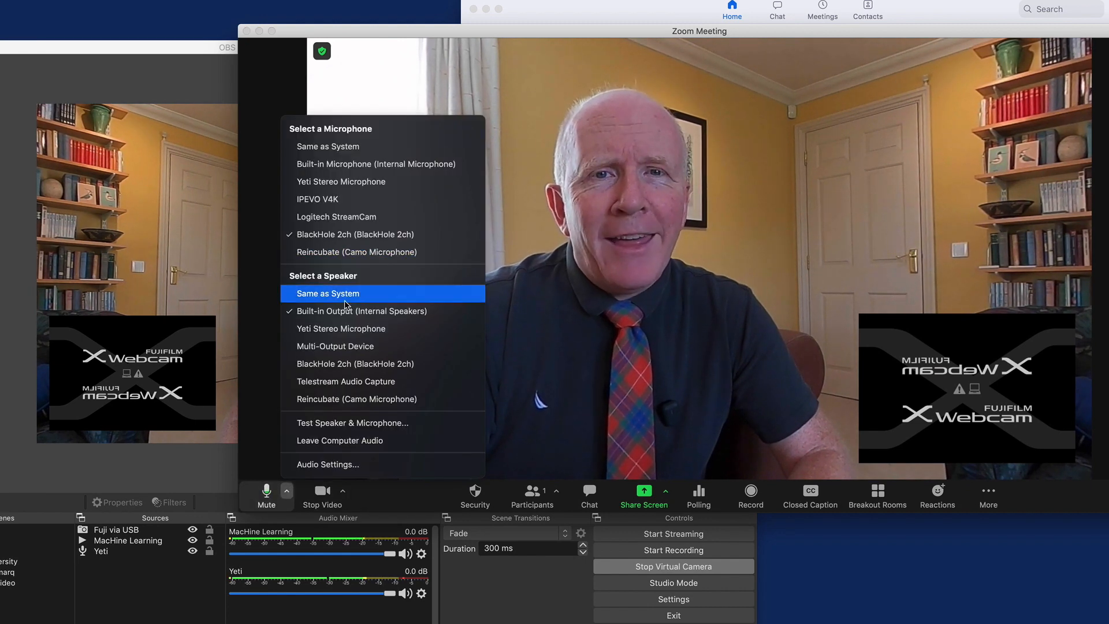
click(836, 200)
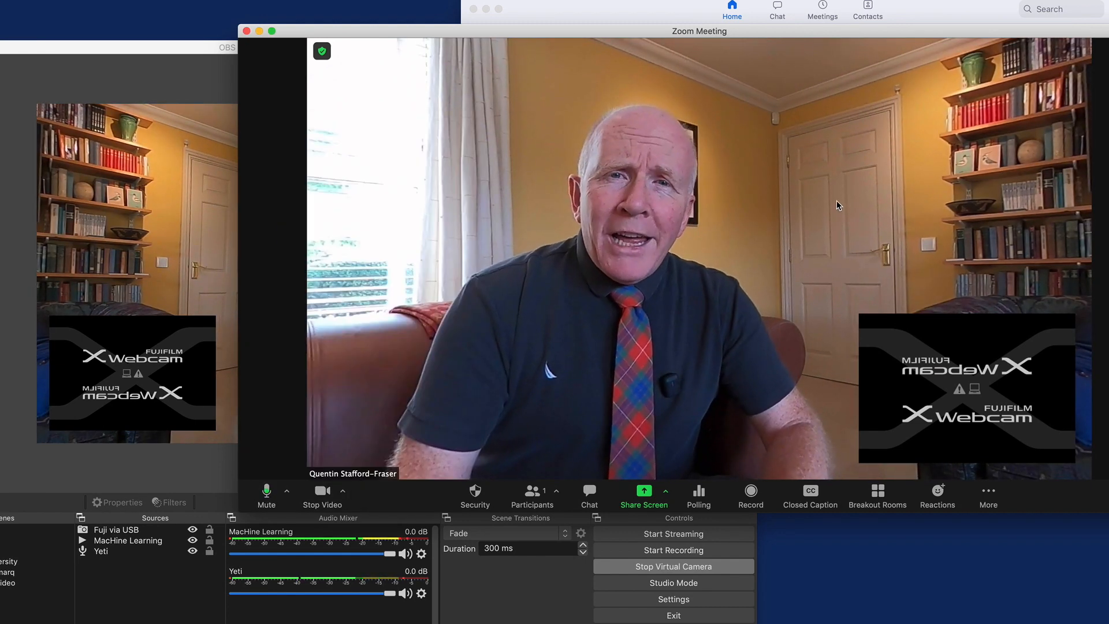
Step: End the Zoom meeting and return to the OBS window
click(247, 31)
click(316, 63)
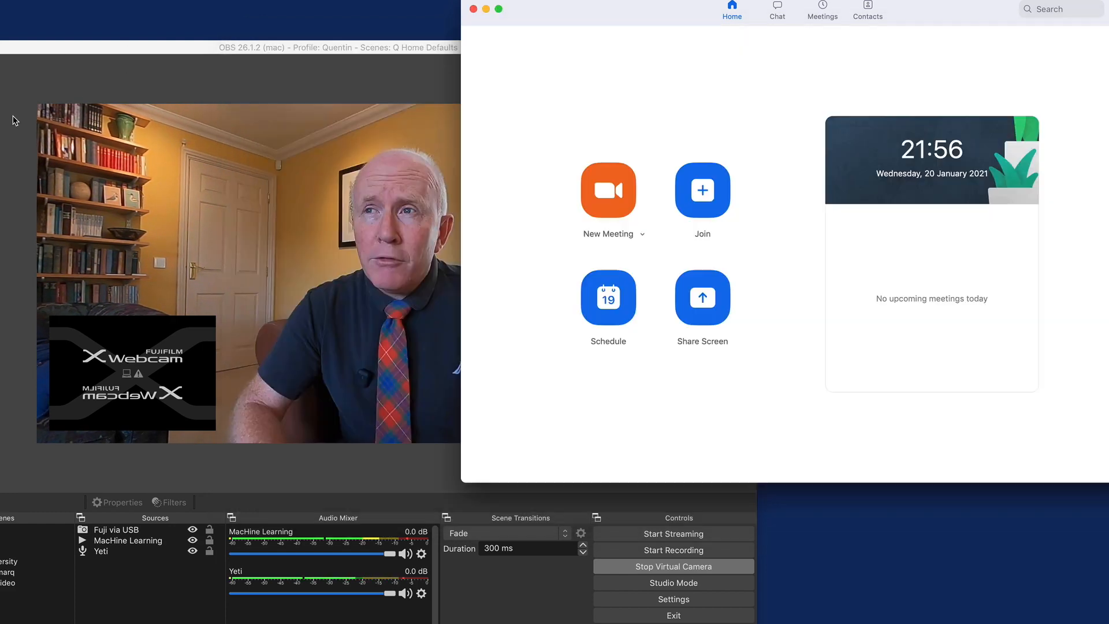
click(12, 118)
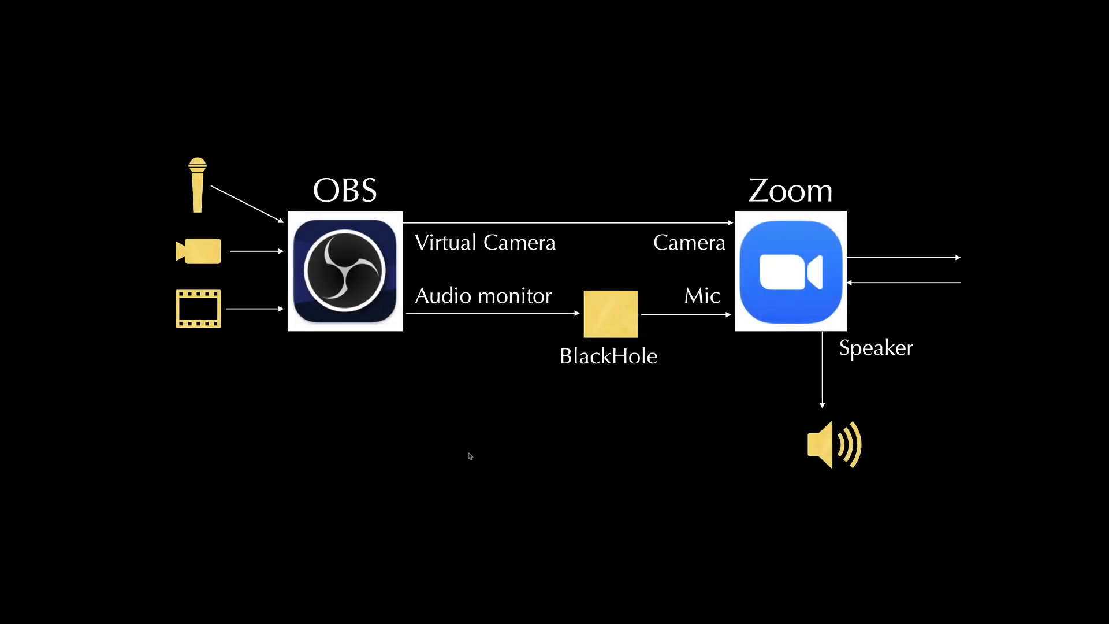
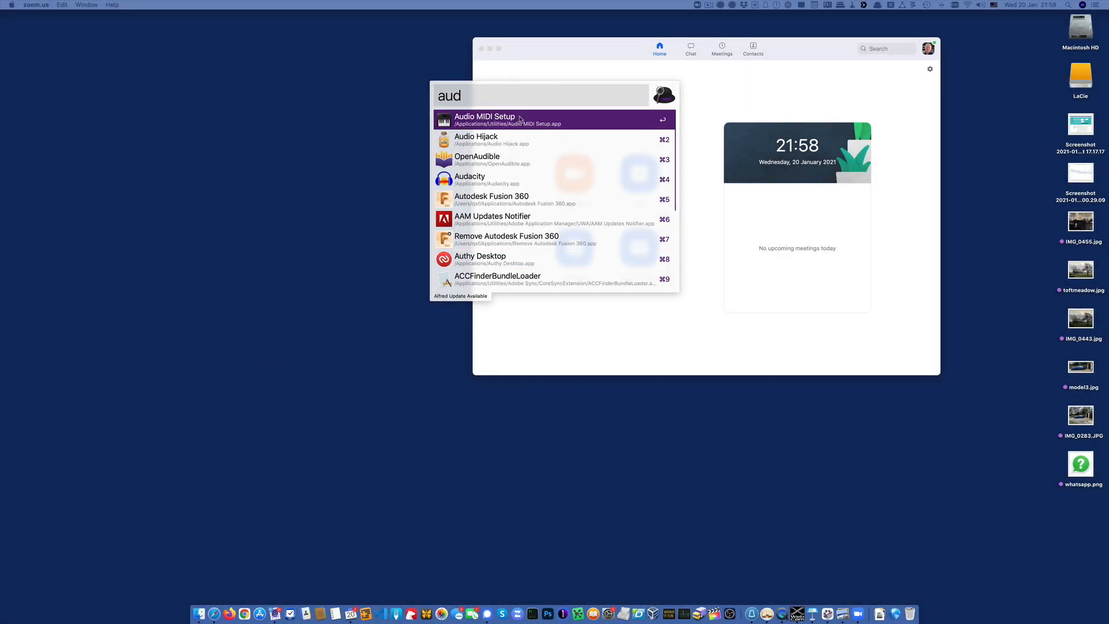
Step: Open Audio MIDI Setup, then enlarge the Audio Devices window and move it clear of the screen edge
click(520, 120)
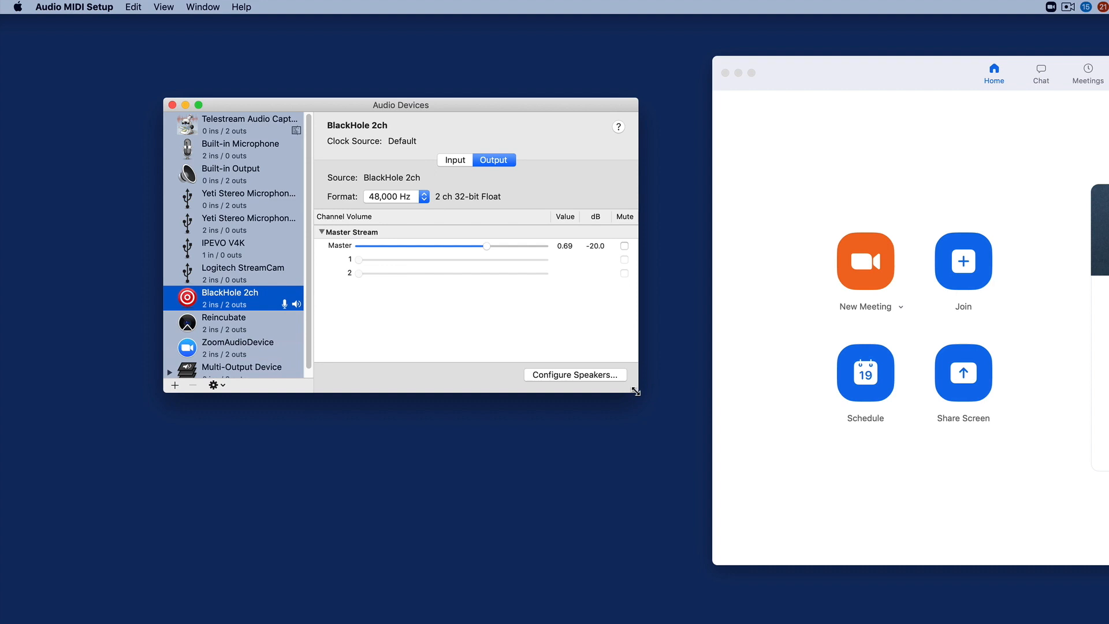
drag(635, 391, 774, 471)
drag(674, 111, 786, 158)
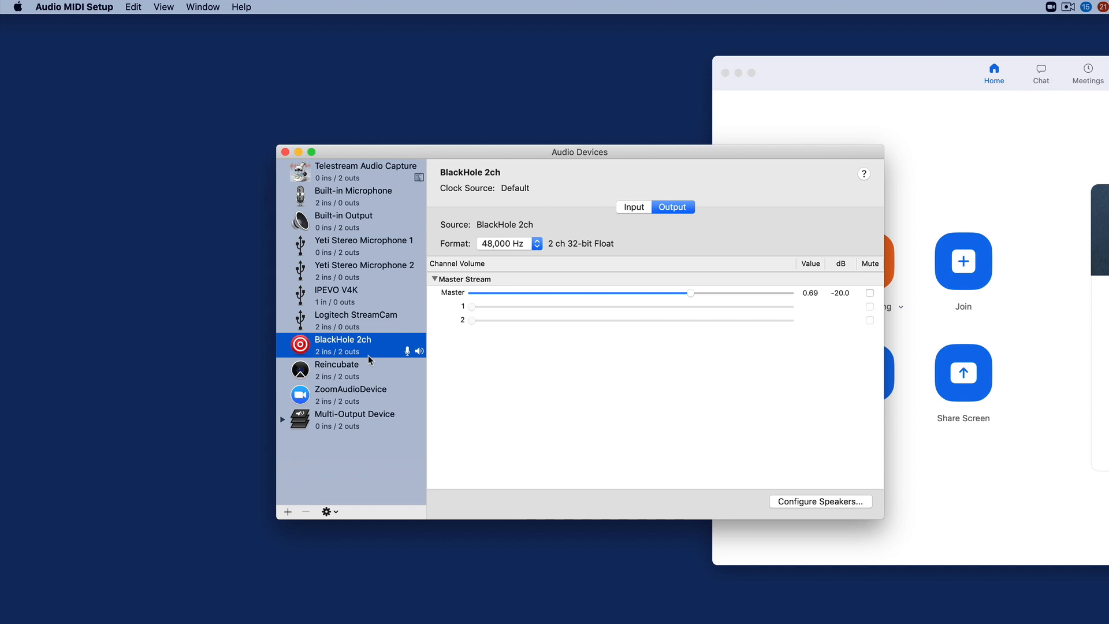
Step: Compare the sample rate formats of BlackHole 2ch, Logitech StreamCam and the two Yeti Stereo Microphone entries, leaving them as they are
click(532, 243)
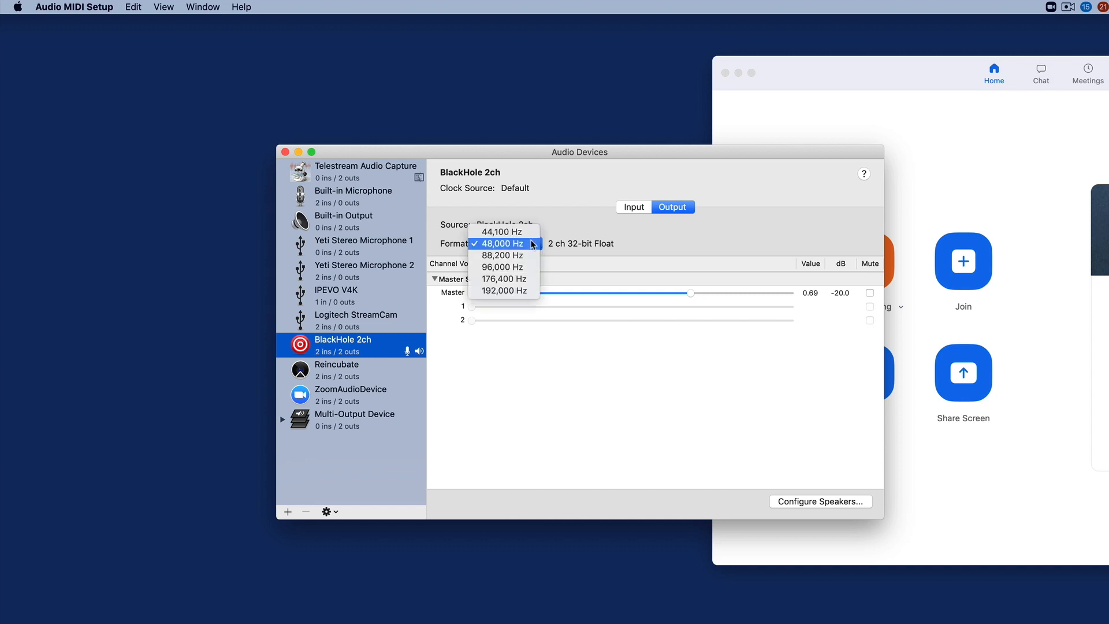
click(580, 246)
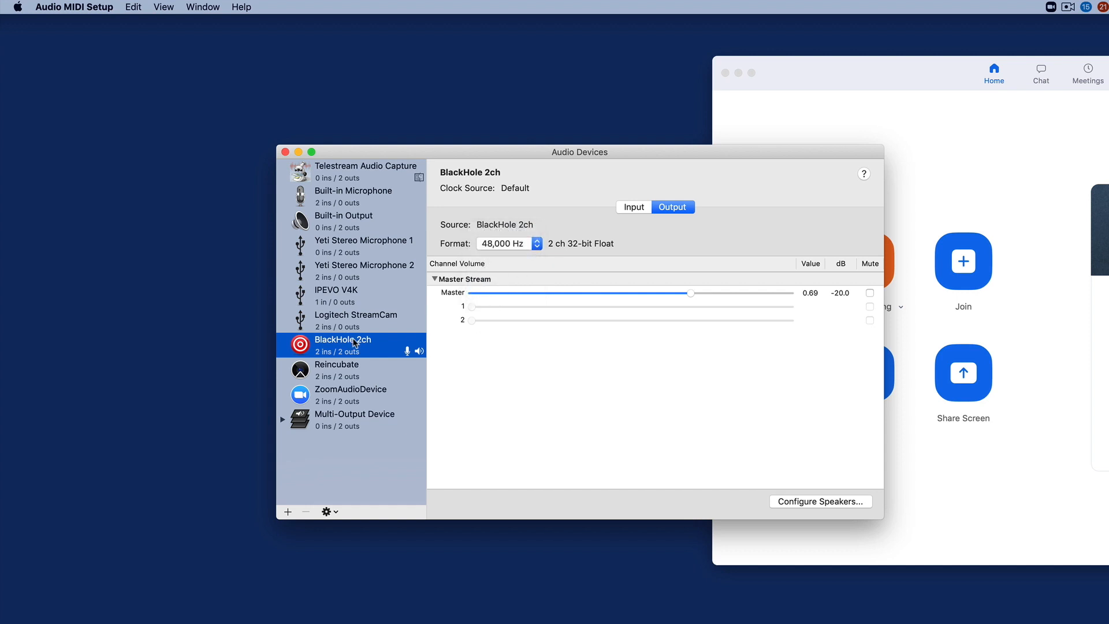
click(363, 316)
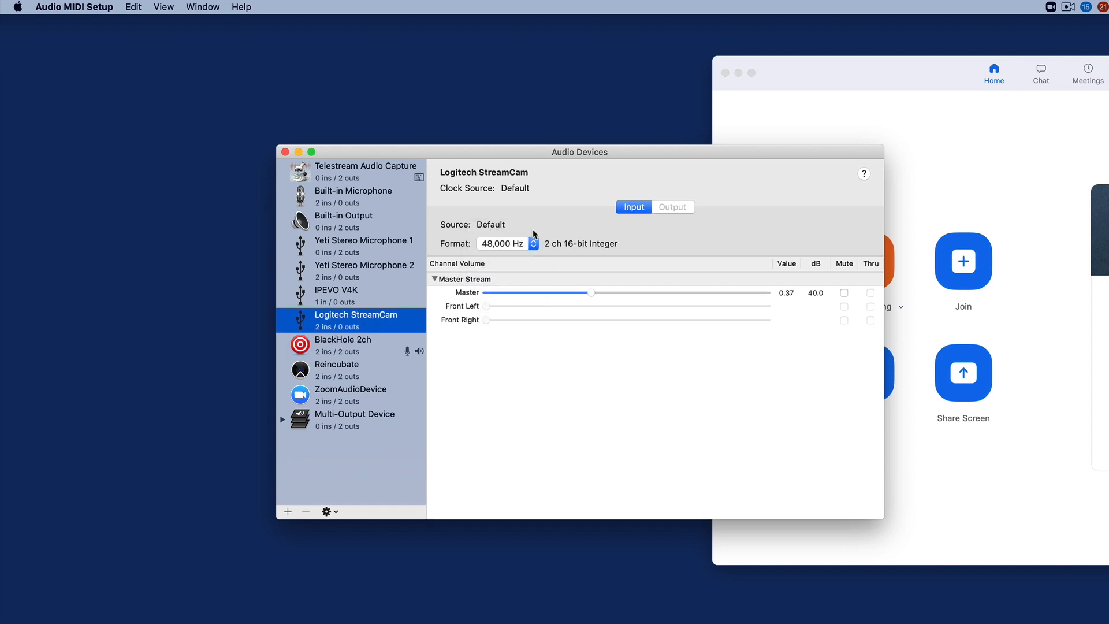
click(373, 246)
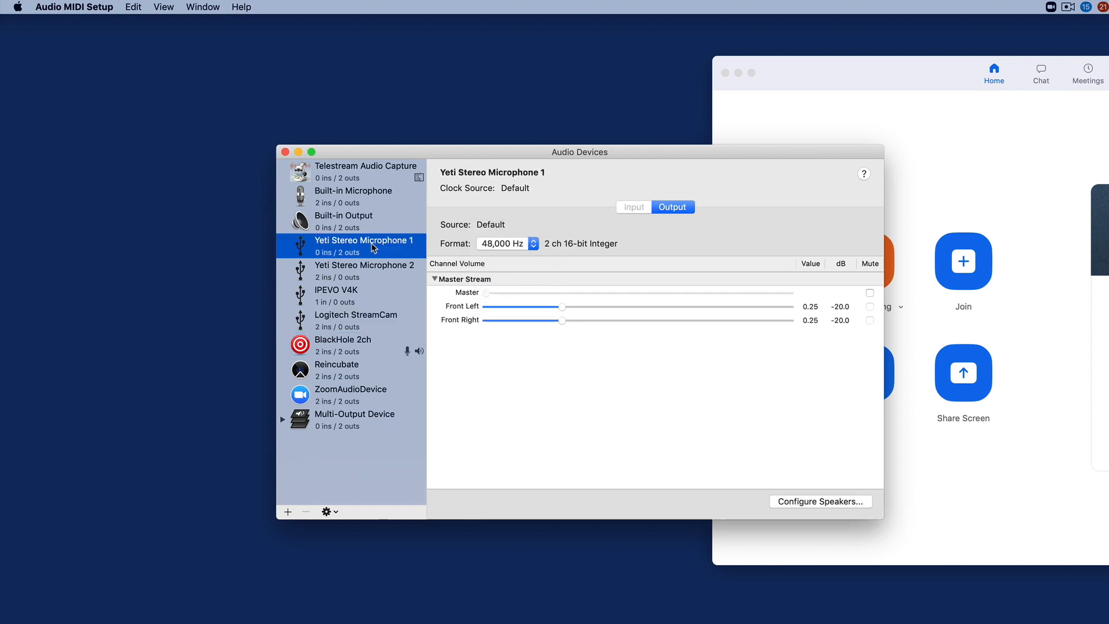
click(404, 267)
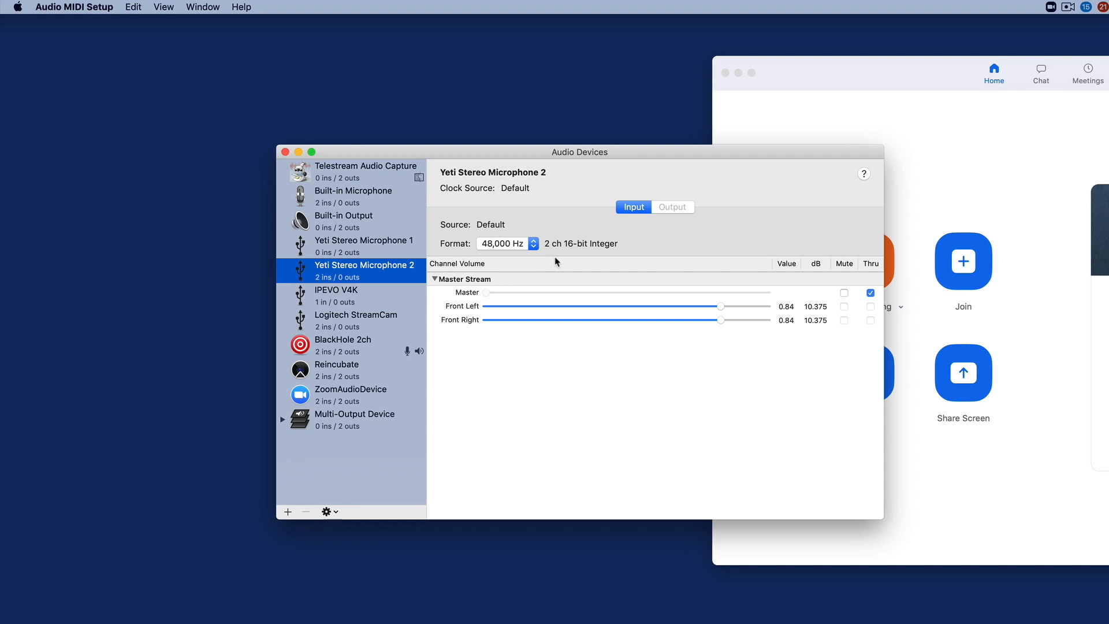
Step: Examine the input and output details of Yeti Stereo Microphone 1 and Yeti Stereo Microphone 2
click(367, 254)
click(369, 267)
click(394, 256)
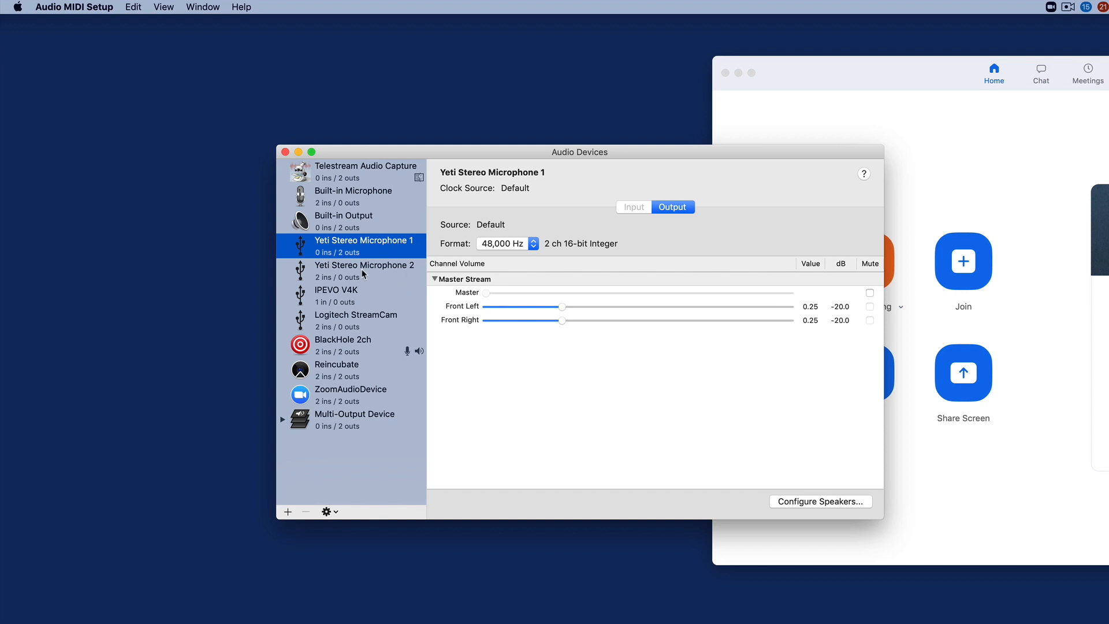
click(323, 265)
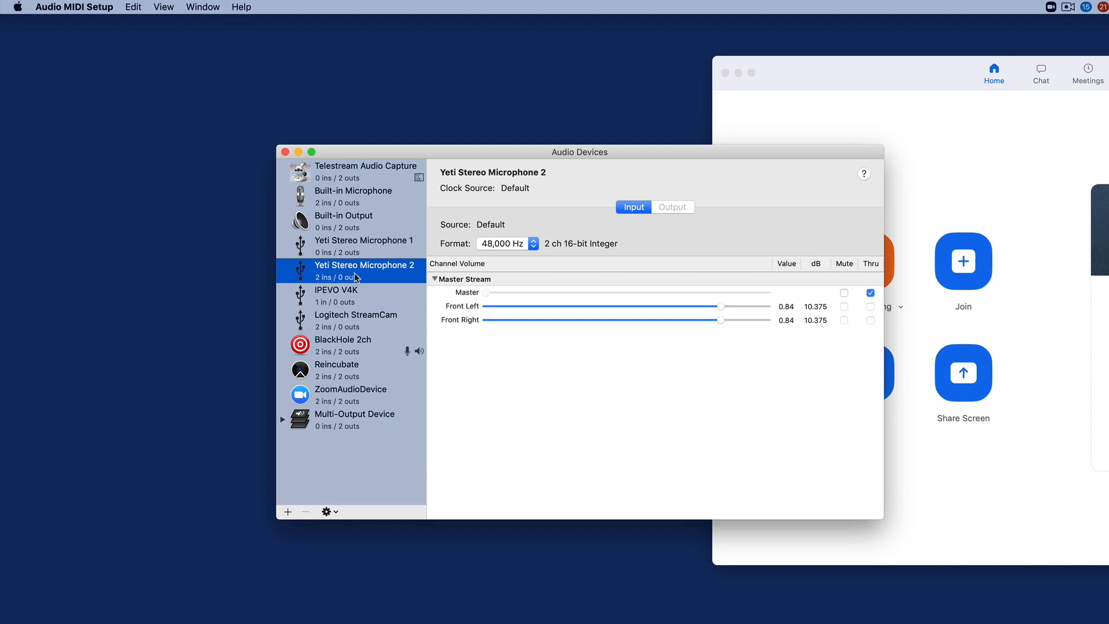
click(355, 250)
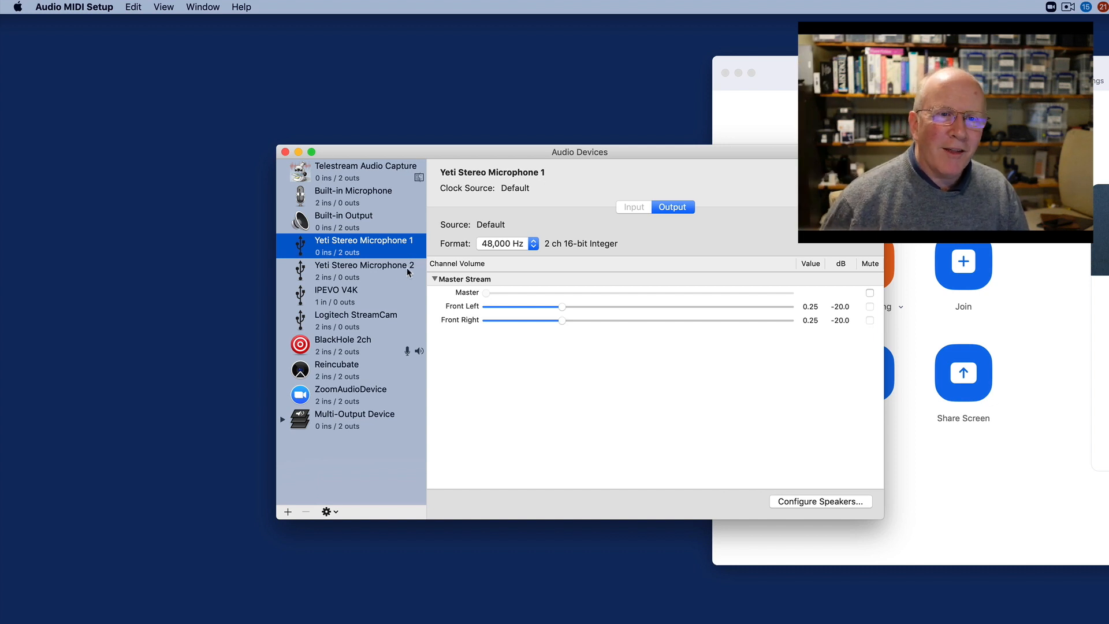
click(546, 387)
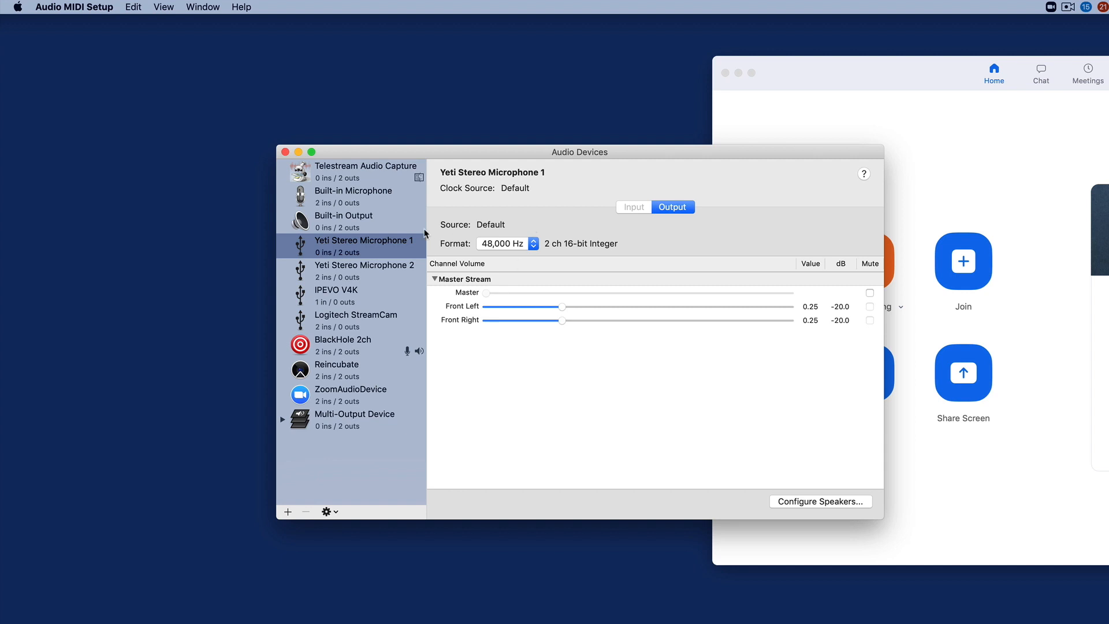
Step: Review BlackHole 2ch and the Multi-Output Device, and view the options for creating a new audio device without choosing one
click(362, 350)
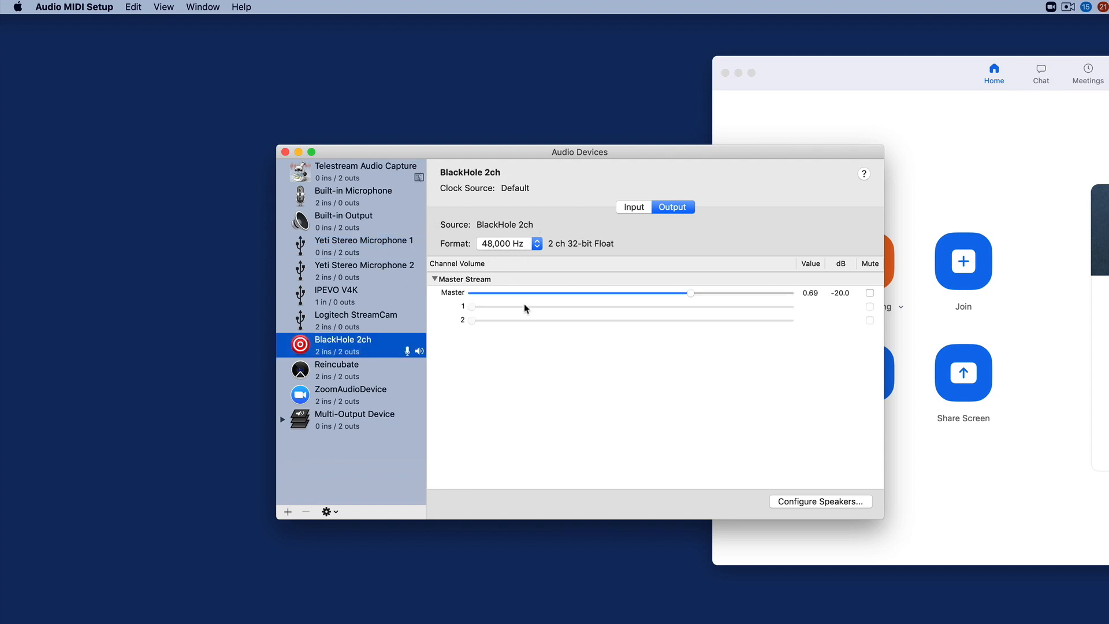
click(385, 417)
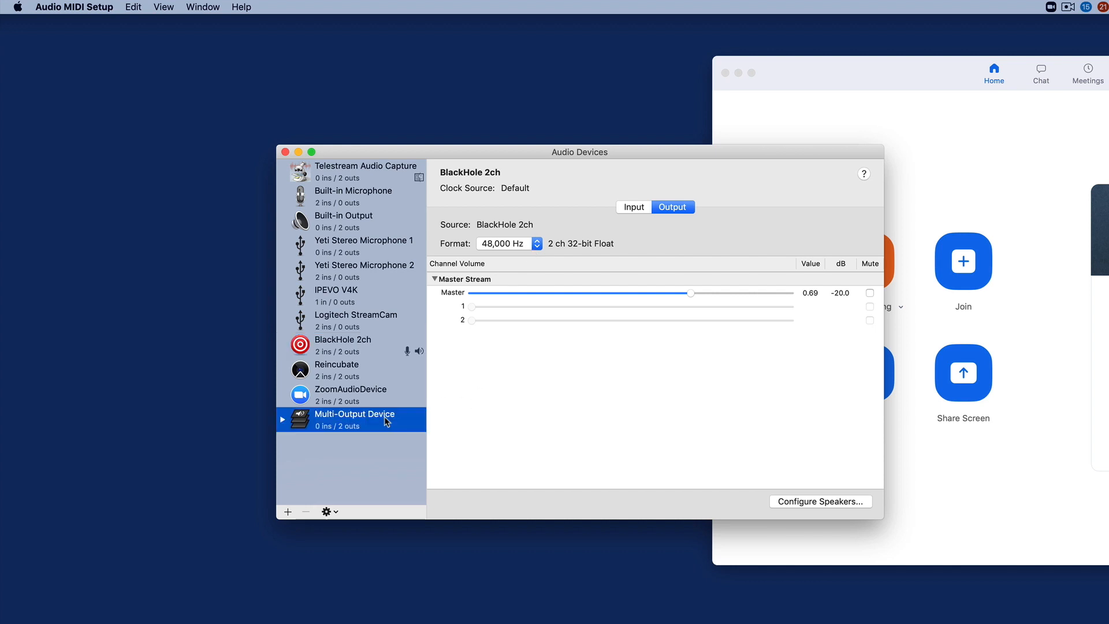
click(288, 512)
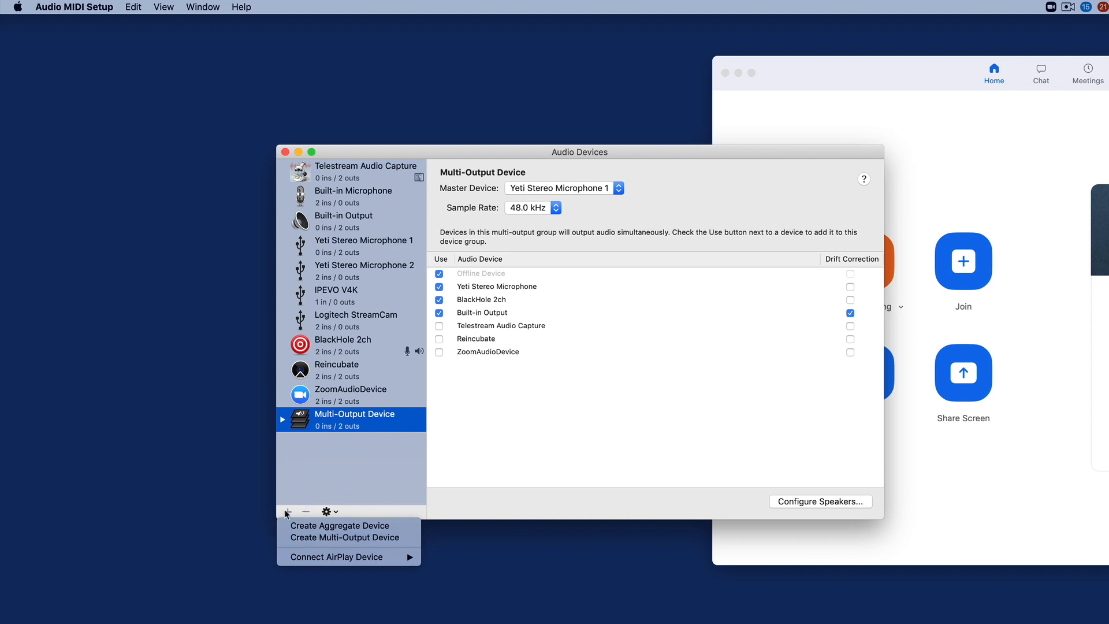
click(379, 462)
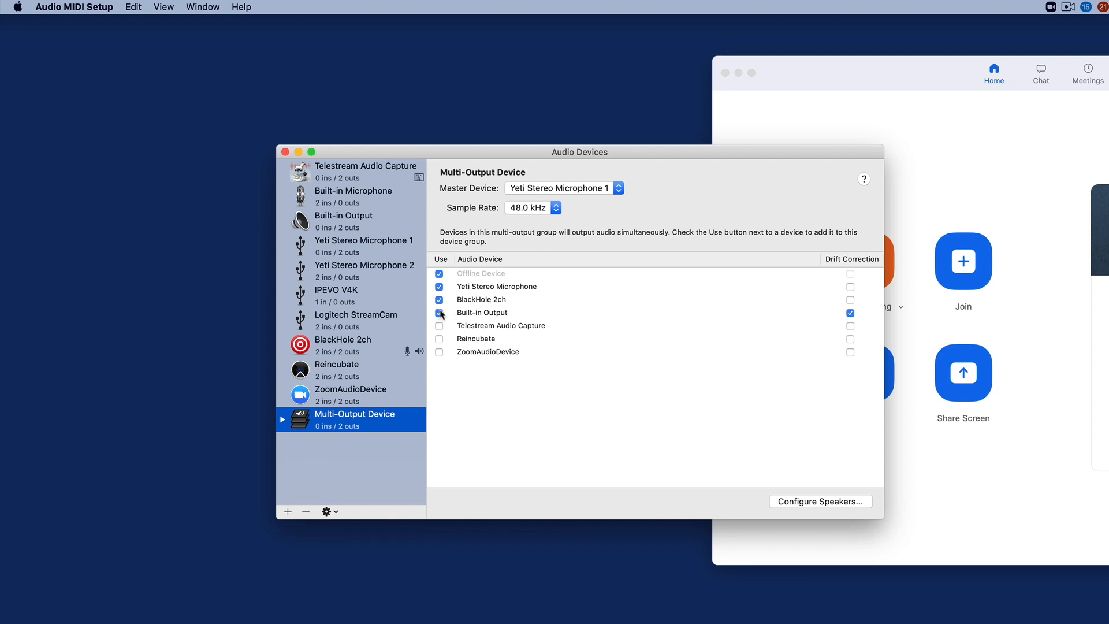
Step: Remove Yeti Stereo Microphone from the Multi-Output Device and re-add Built-in Output and BlackHole 2ch so that Built-in Output comes first
click(440, 286)
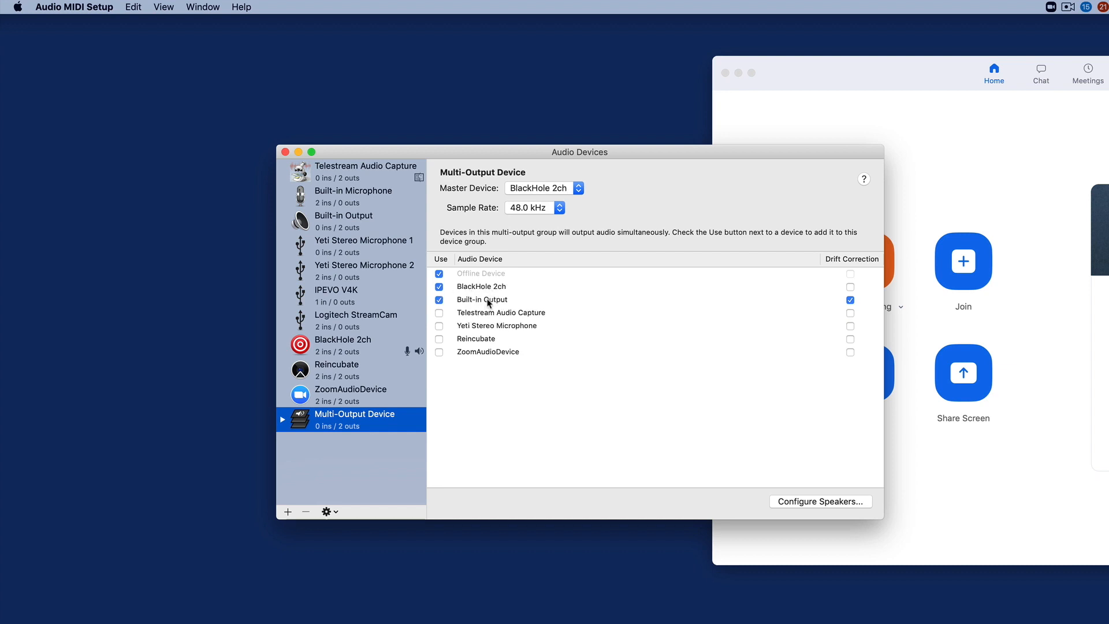
click(488, 301)
click(439, 300)
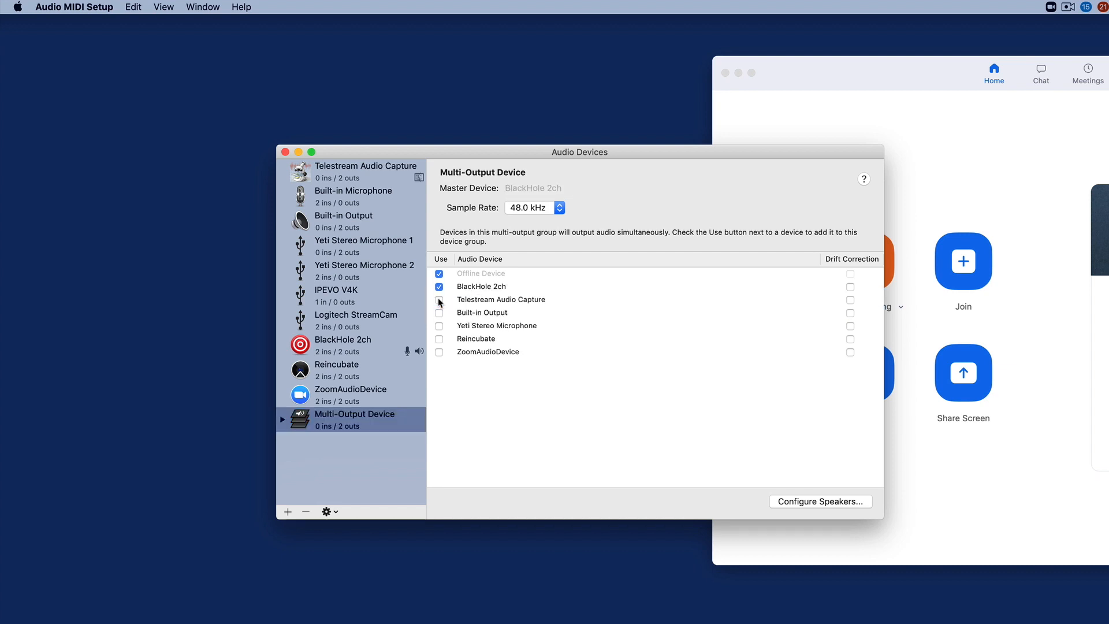
click(439, 312)
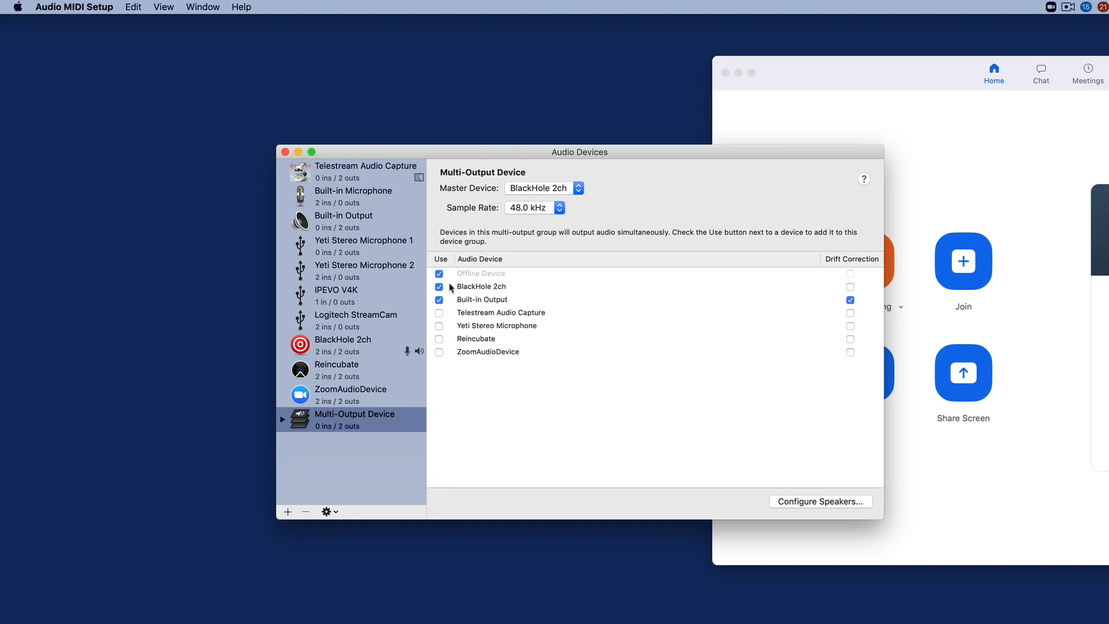
click(440, 287)
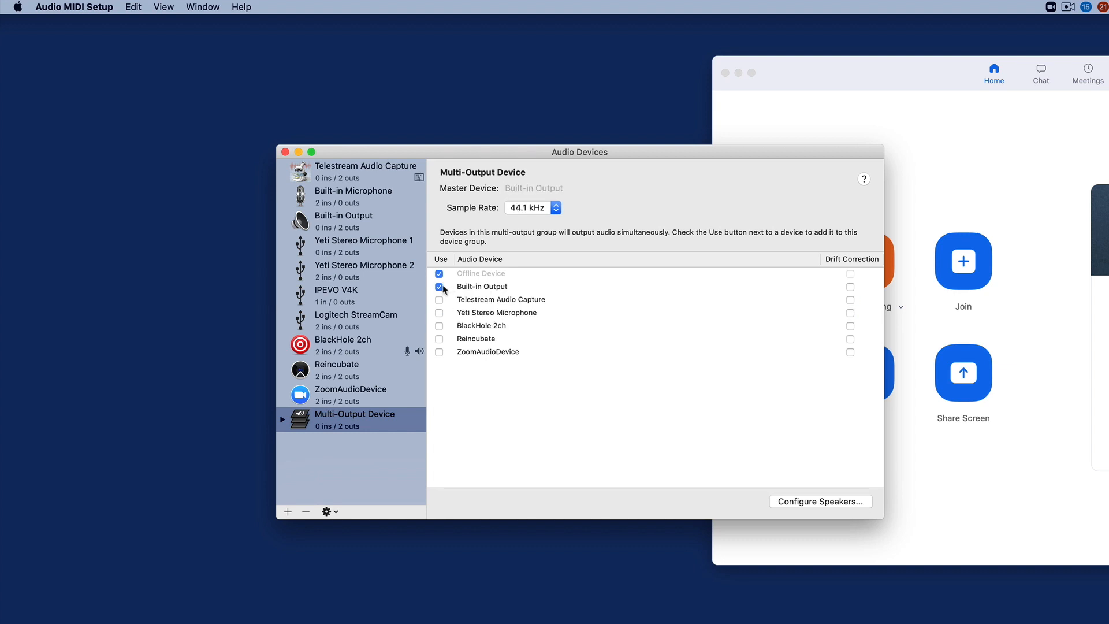
click(439, 326)
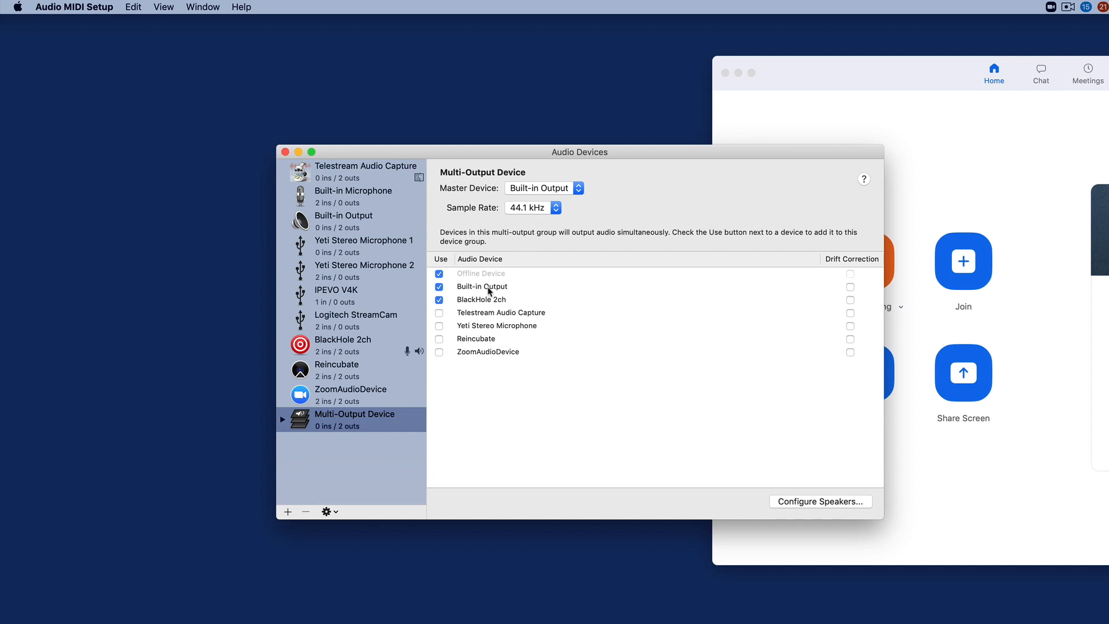
Step: Keep Built-in Output as the Multi-Output Device's master device and close the Audio Devices window
click(565, 190)
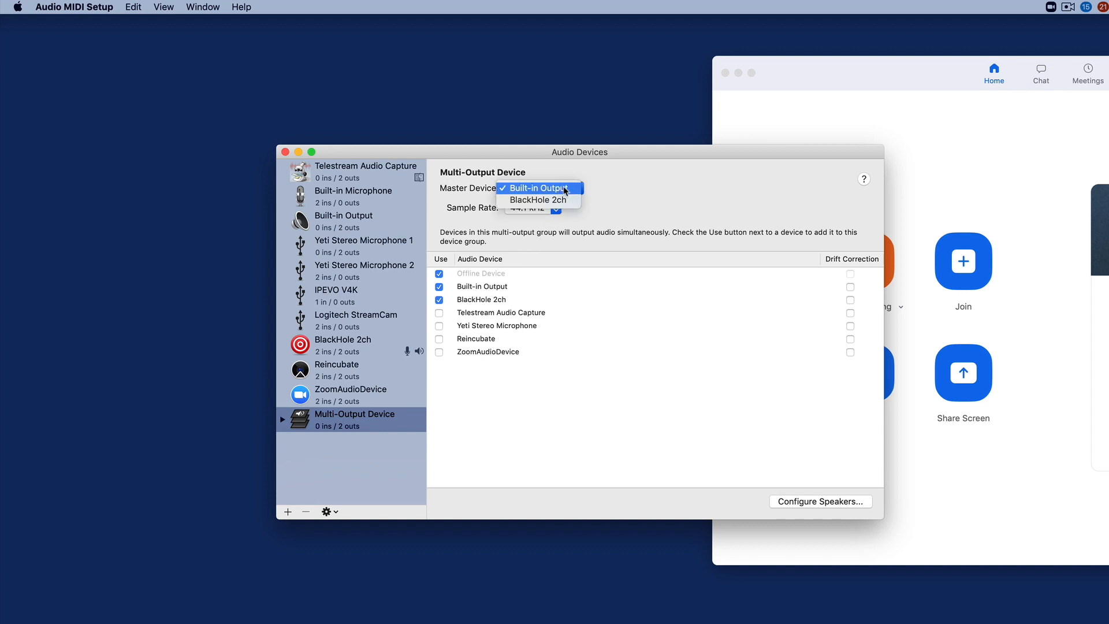
click(565, 190)
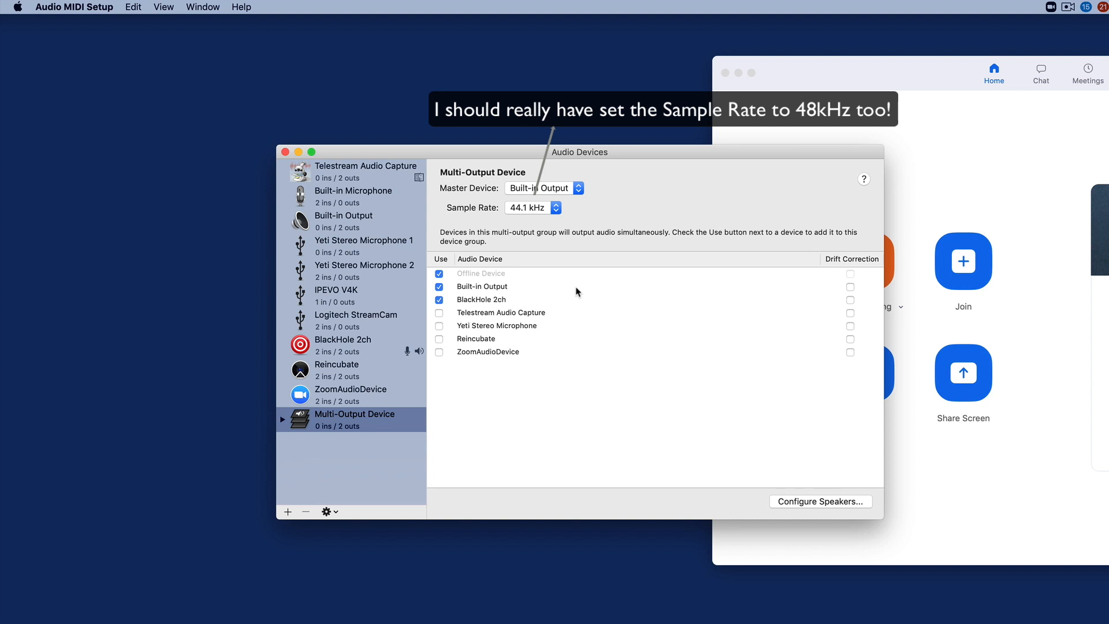
click(285, 152)
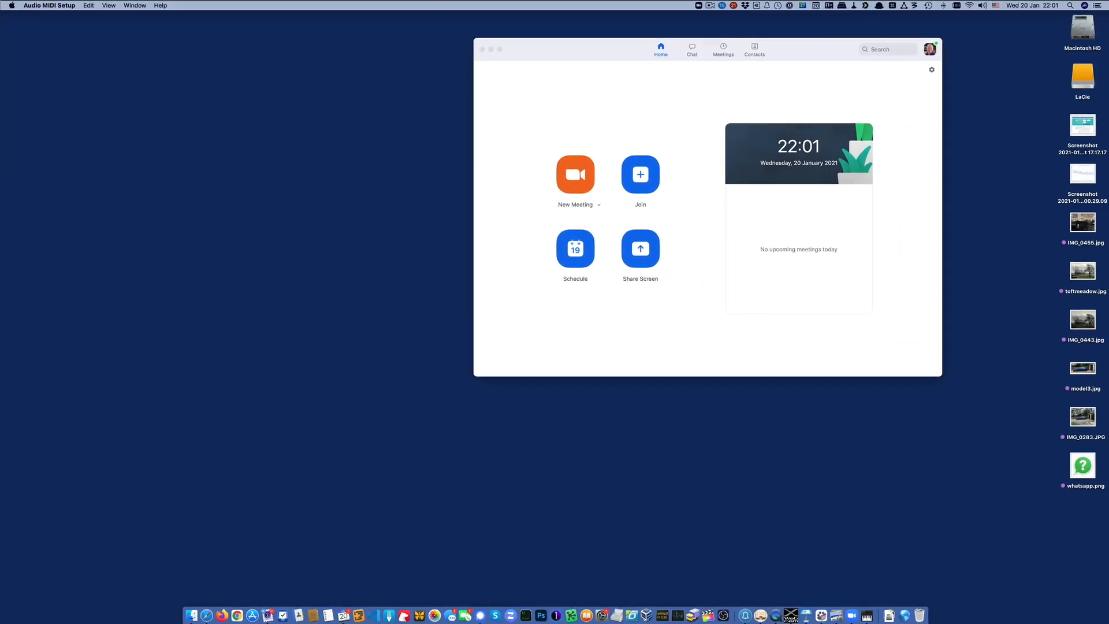
Step: Switch to OBS and set the audio monitoring device to Multi-Output Device, accepting the settings
click(706, 596)
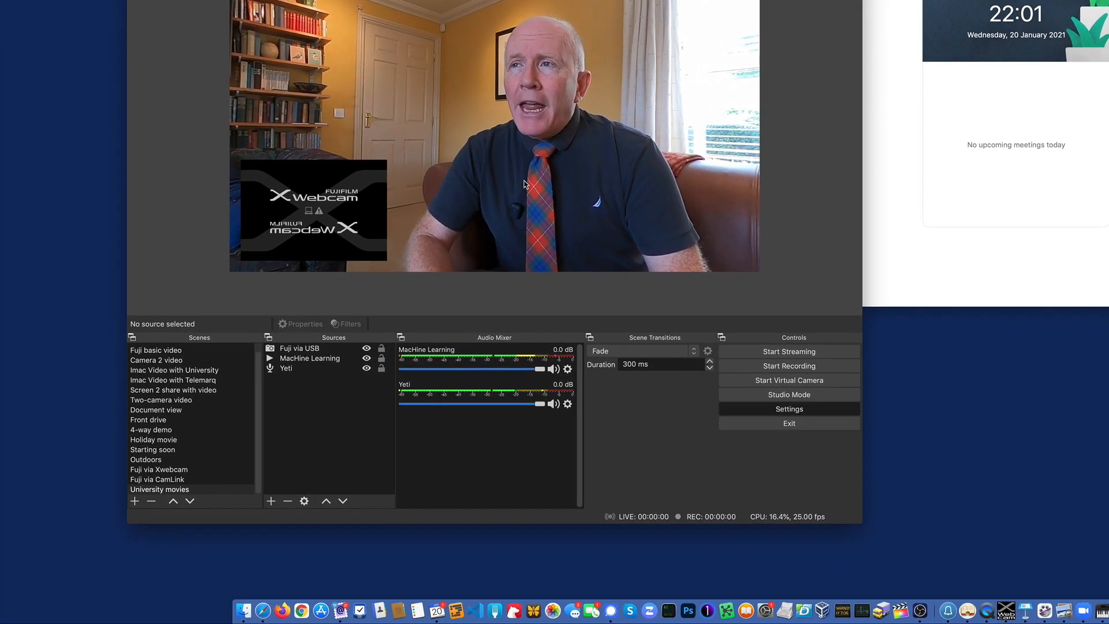
click(801, 410)
click(256, 118)
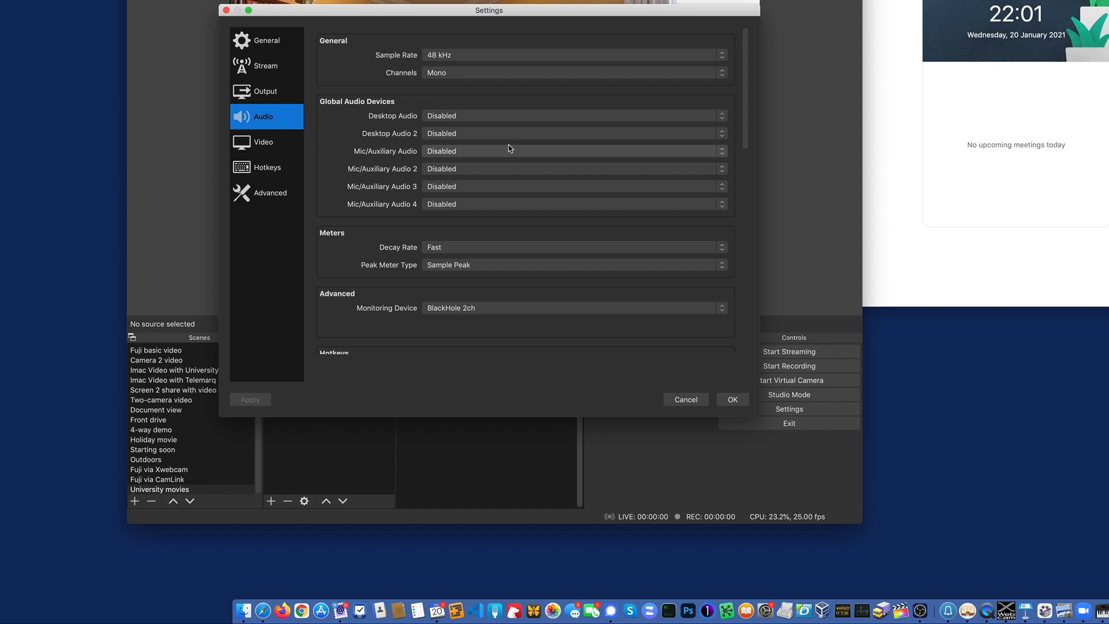
click(459, 309)
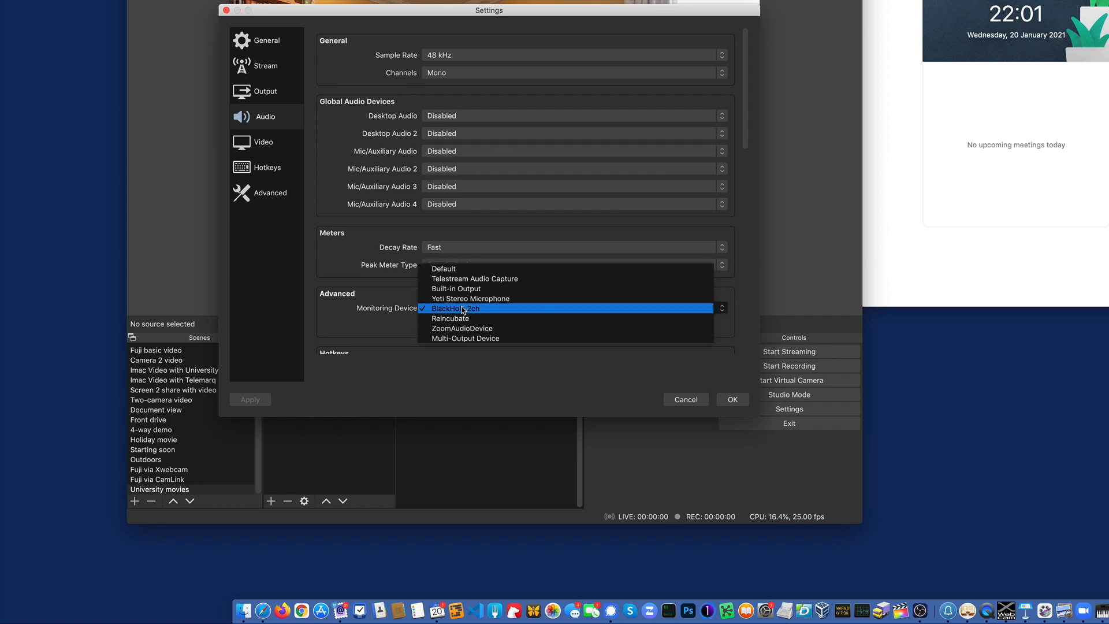
click(497, 339)
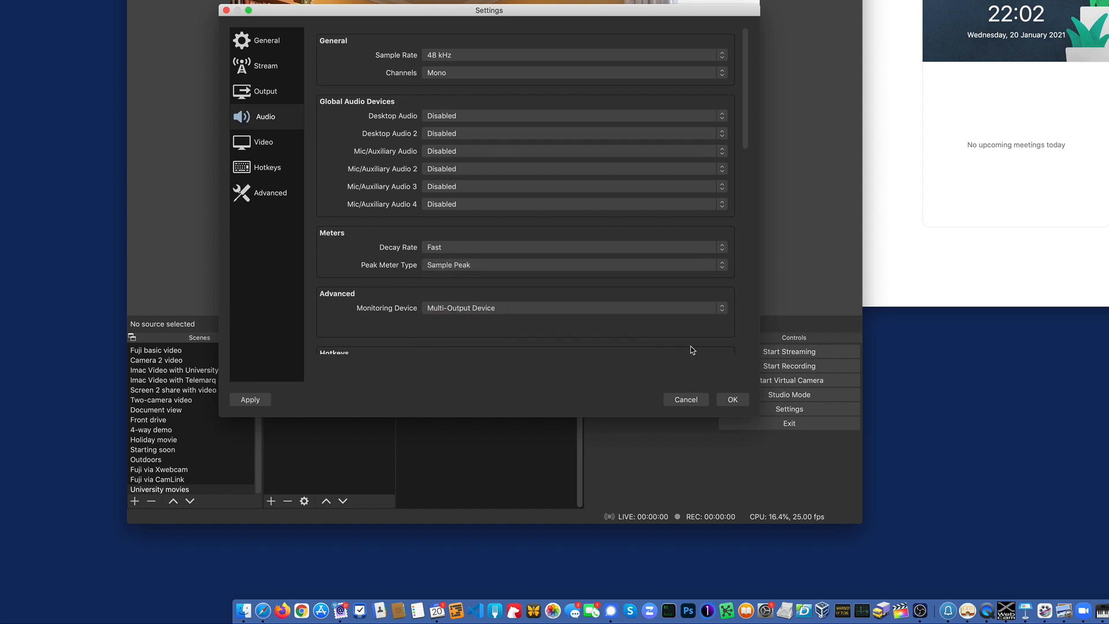
click(732, 398)
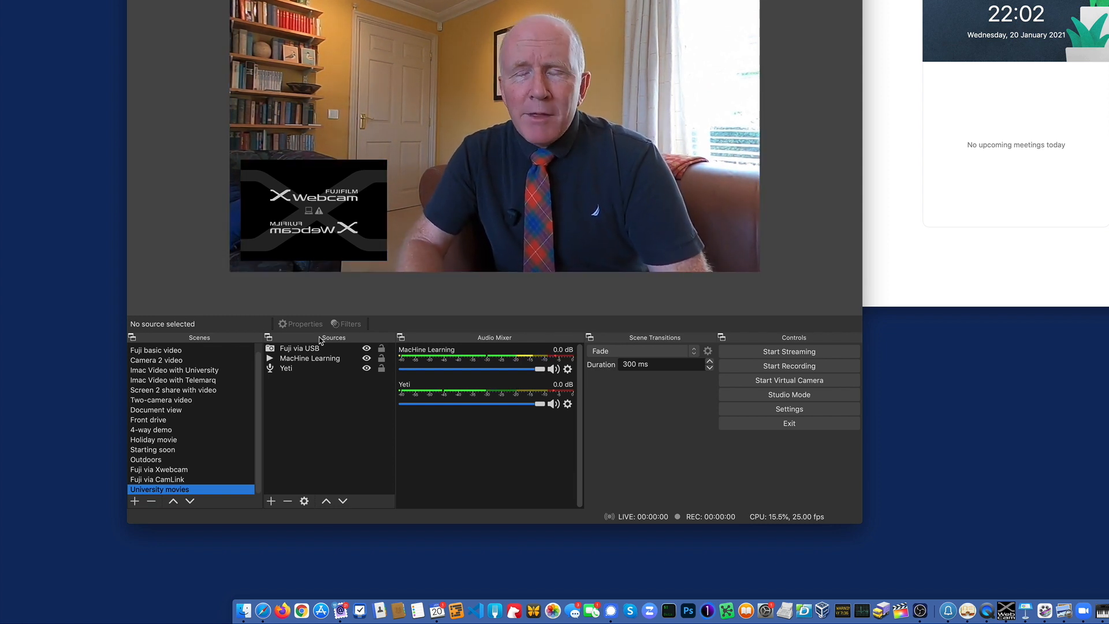
Step: Activate the Fuji basic video scene, check the monitoring device in the audio settings and close the settings
click(178, 350)
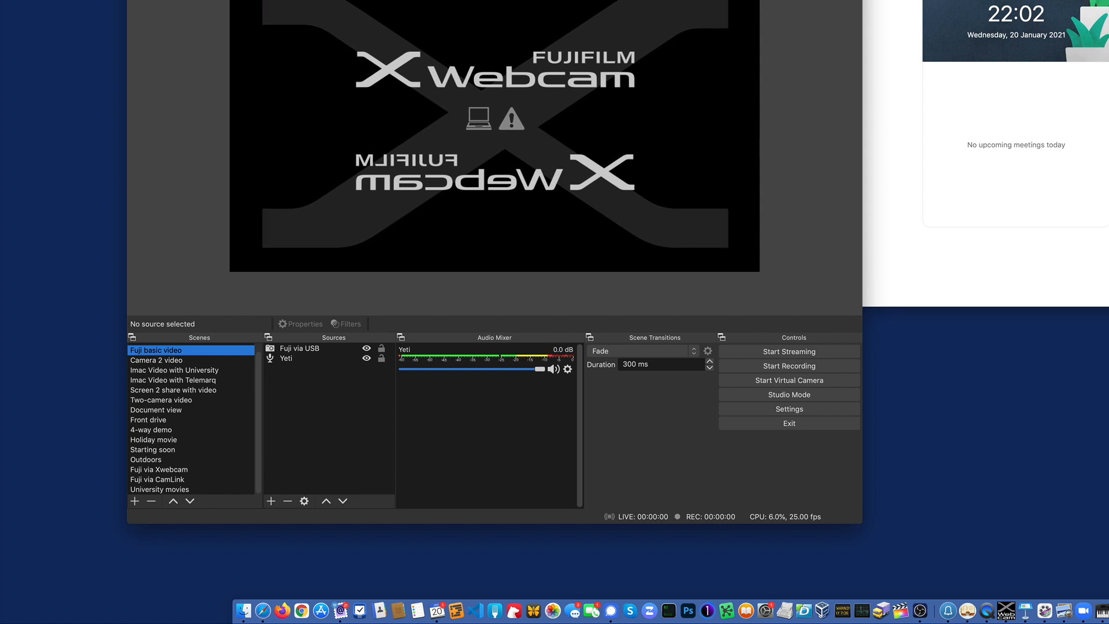
click(822, 414)
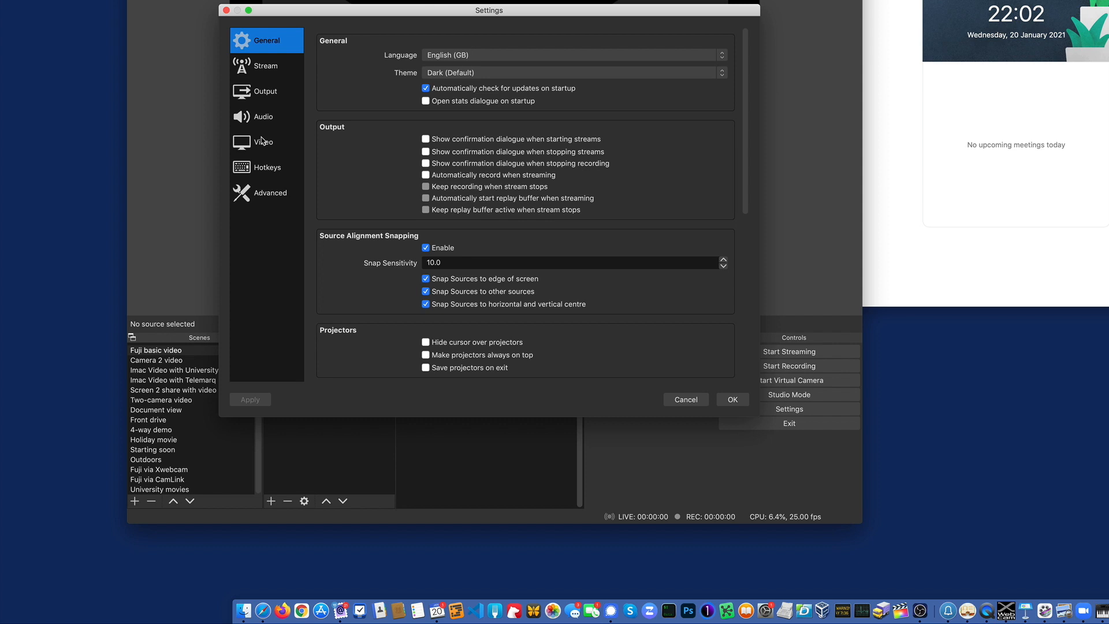
click(267, 115)
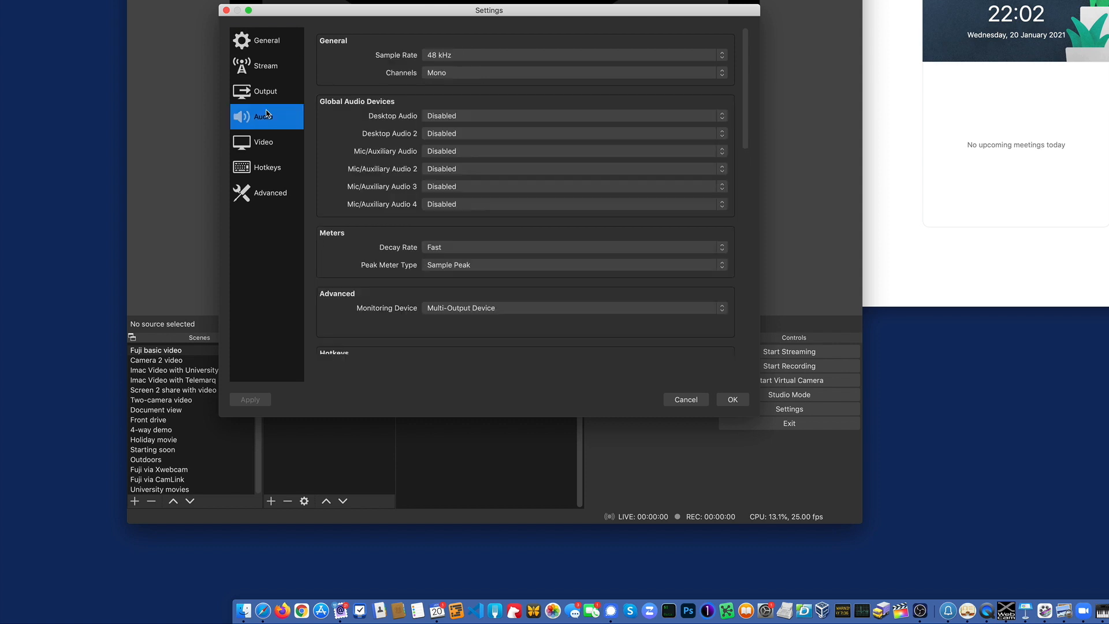
click(728, 406)
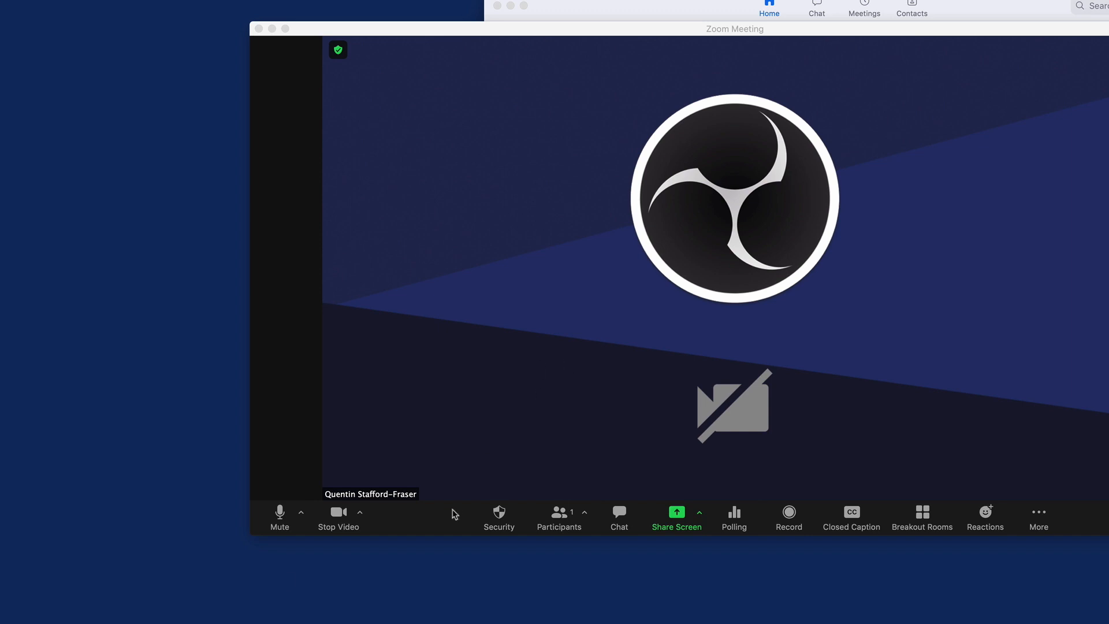
Step: Select BlackHole 2ch as the microphone in the Zoom meeting
click(301, 513)
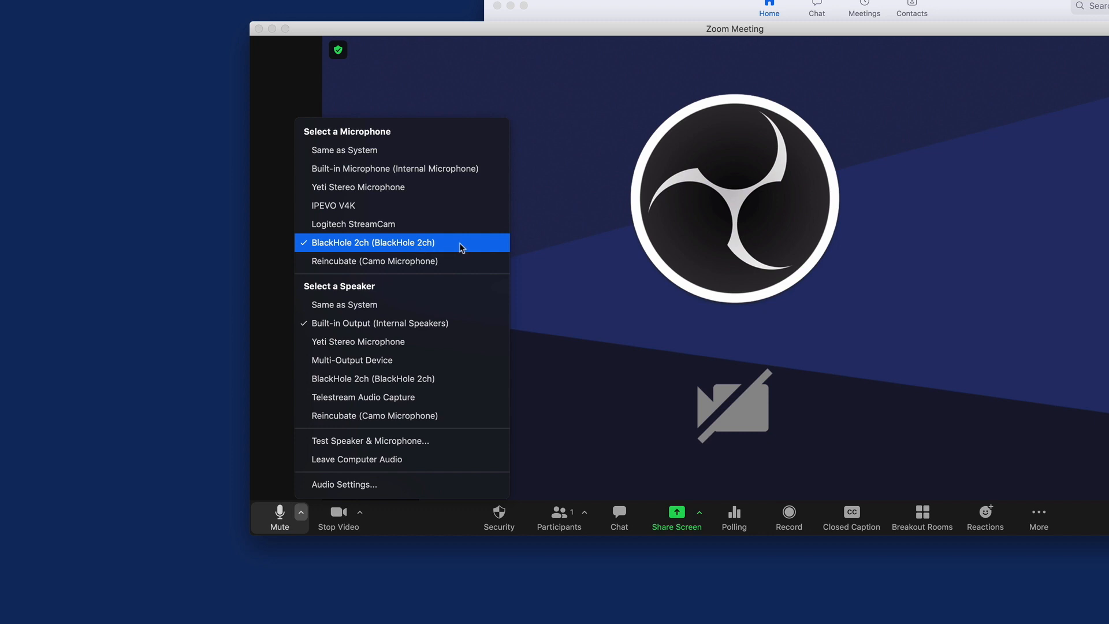
click(376, 243)
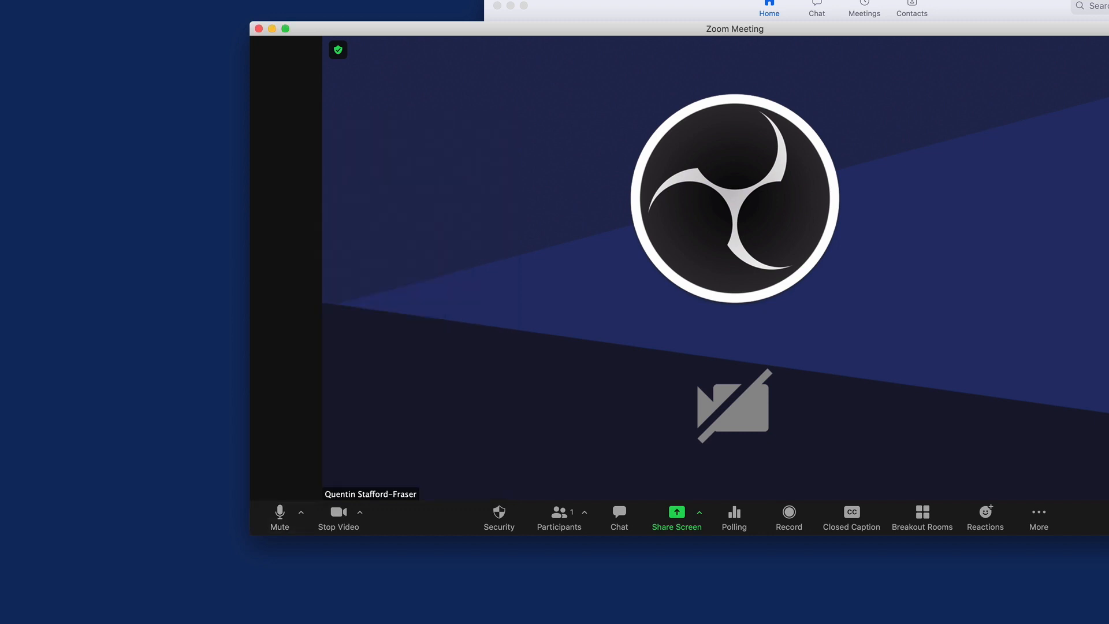